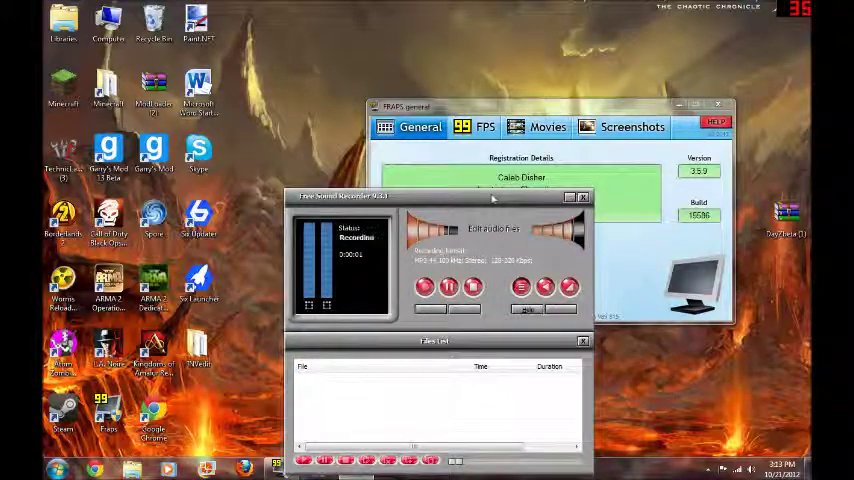
Minimize Free Sound Recorder and FRAPS, then launch cmd from the Run dialog.
click(569, 197)
click(680, 104)
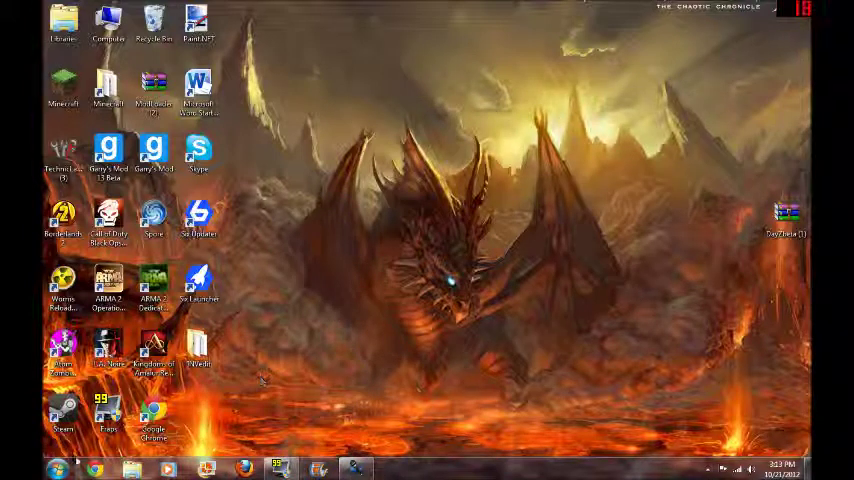
click(57, 468)
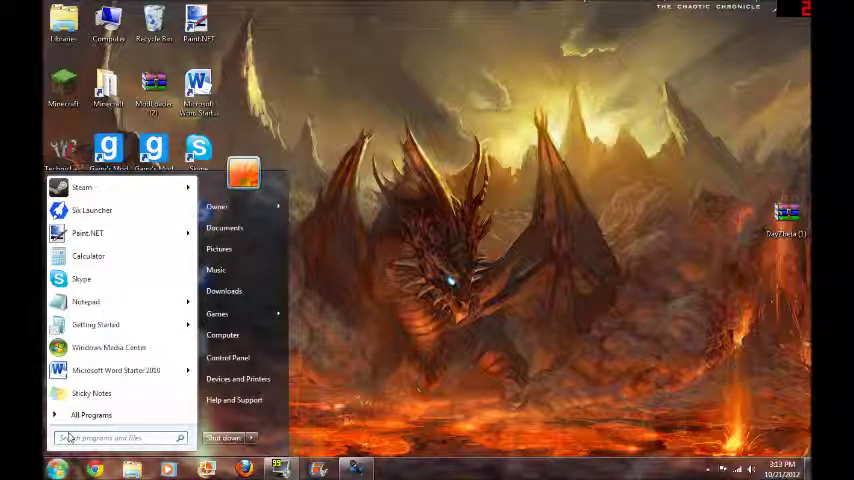
text(run)
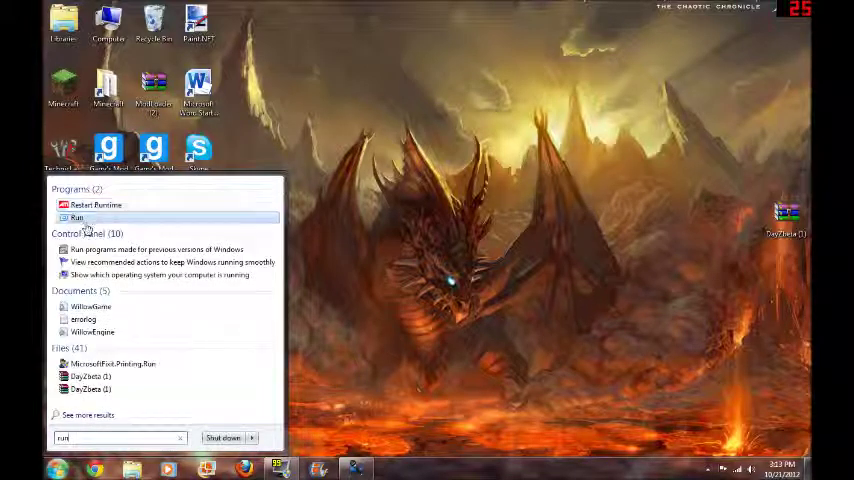
click(86, 222)
key(BackSpace)
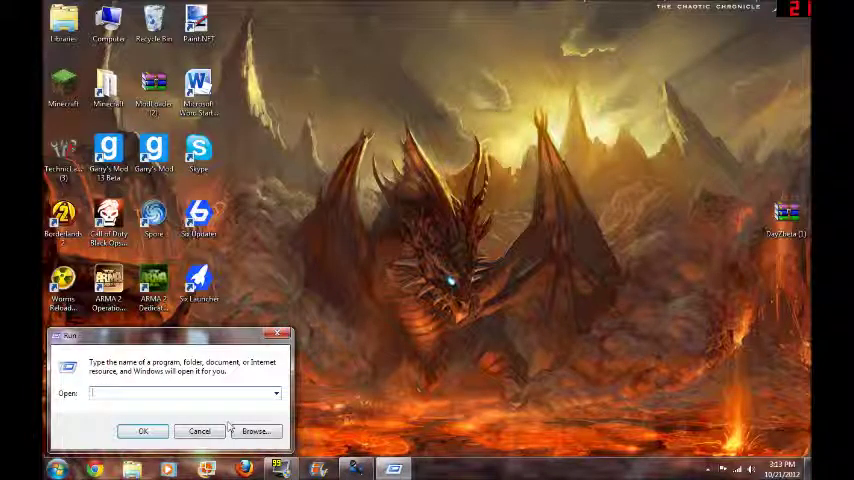
text(cm)
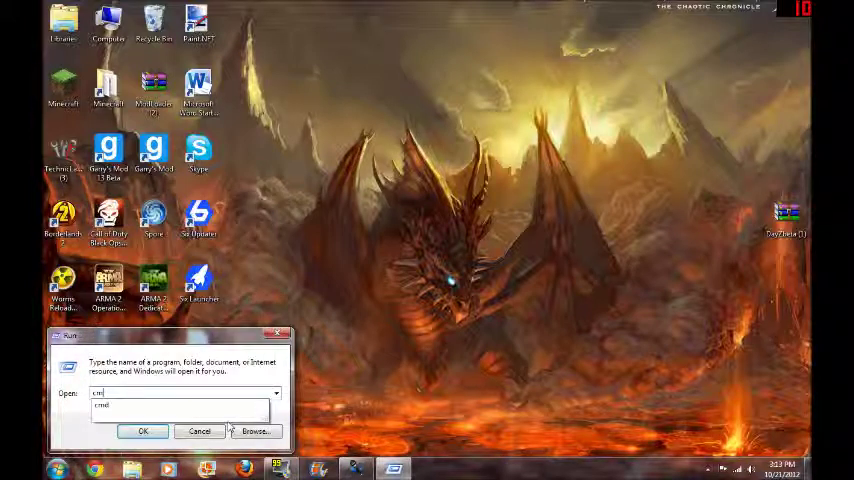
text(d)
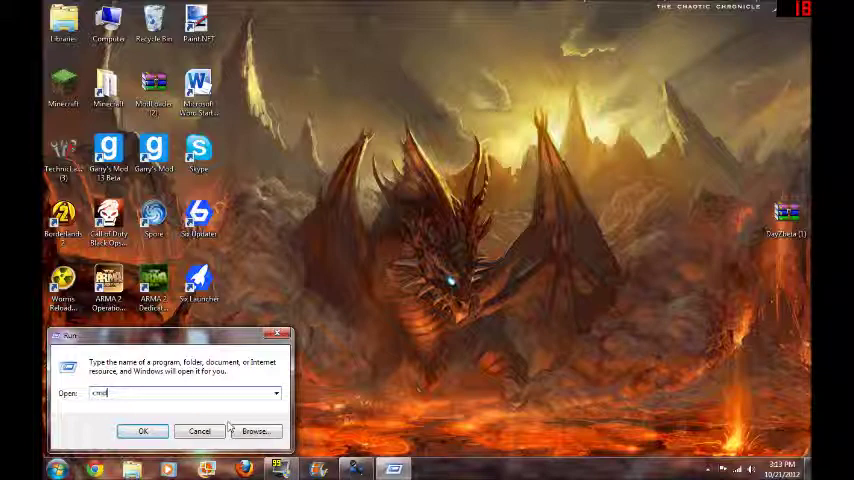
key(Return)
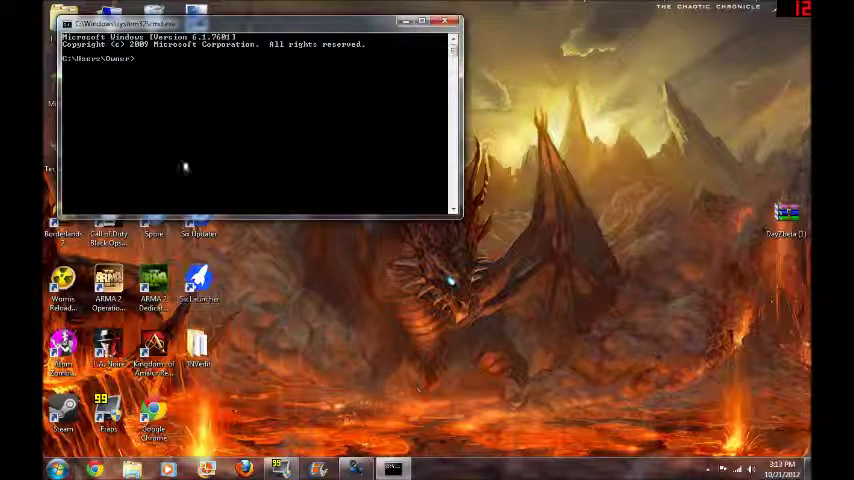
Open a second cmd window, dock it left, and stretch the other full-height on the right.
mouse_move(368, 32)
mouse_down()
mouse_move(492, 80)
mouse_move(547, 82)
mouse_up()
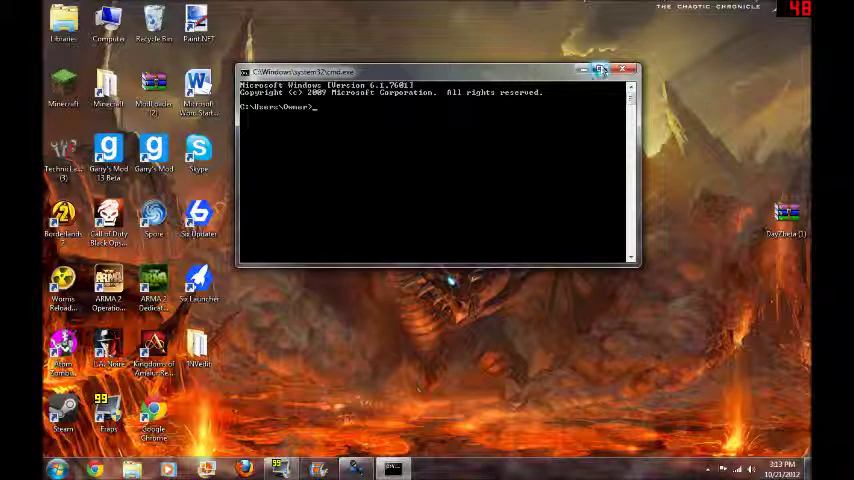
key(super)
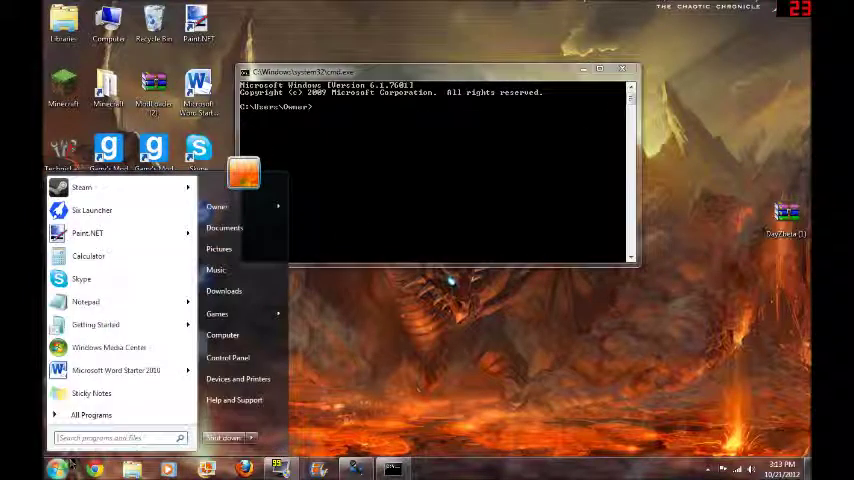
text(cmd)
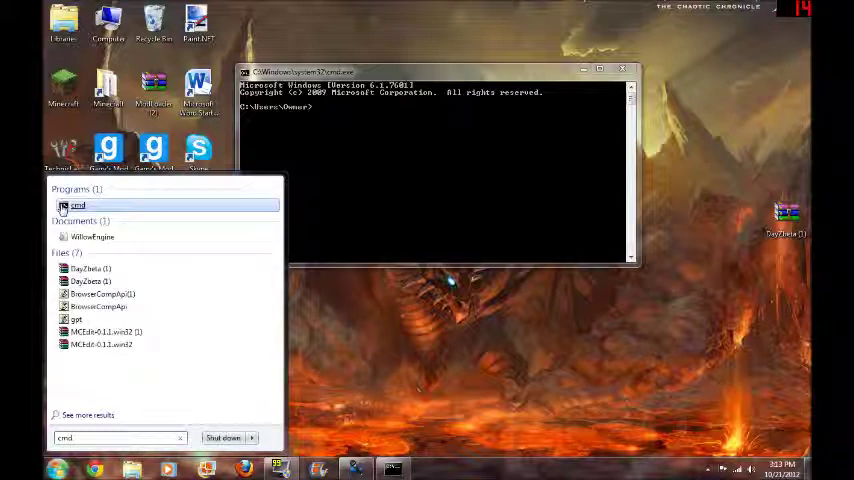
click(105, 209)
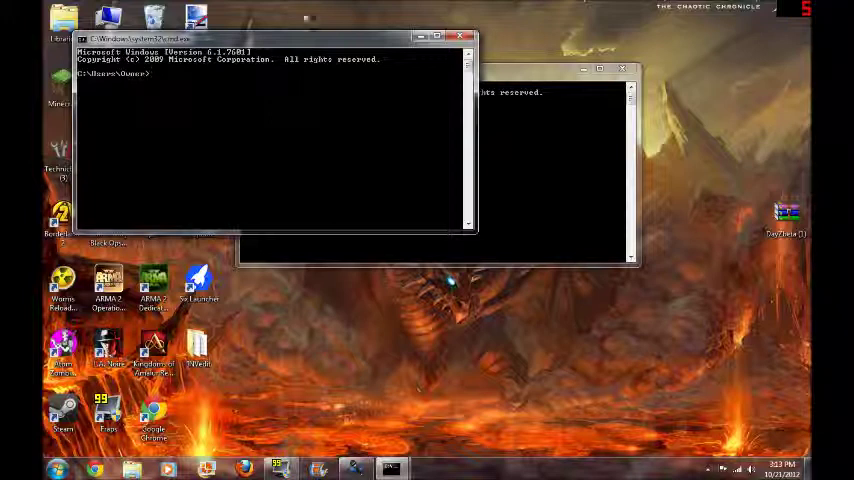
click(437, 36)
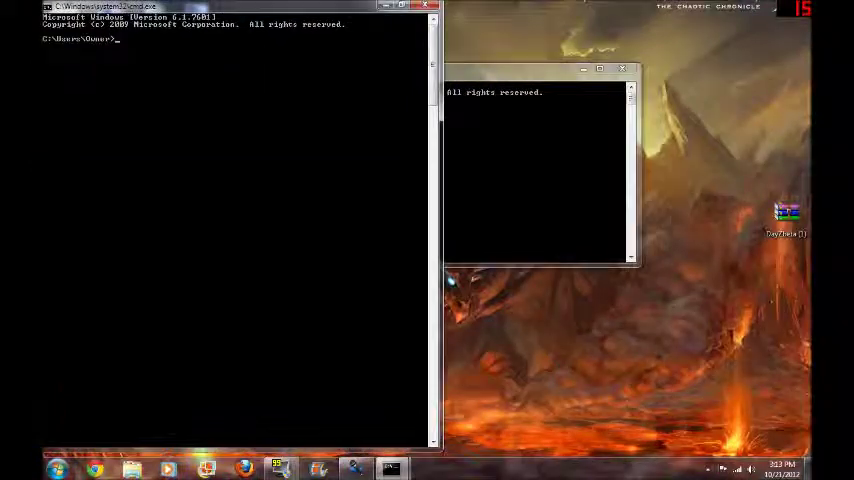
drag(558, 72, 768, 8)
double_click(688, 201)
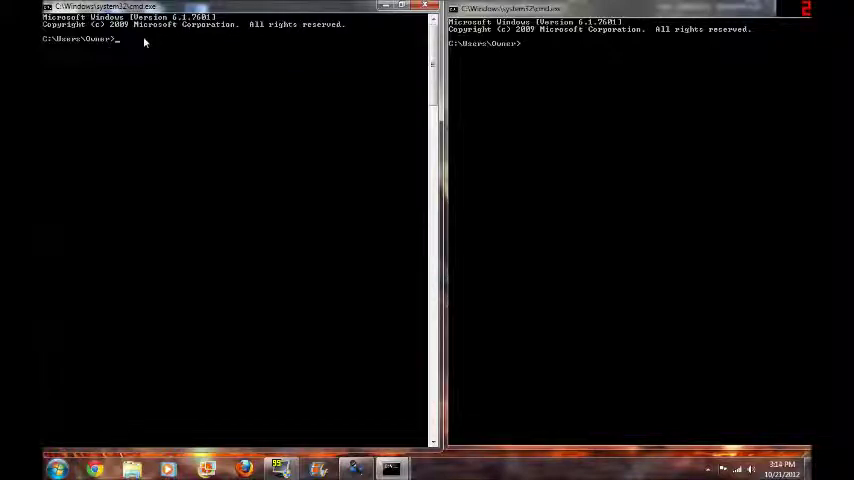
text(color)
text( a)
Turn the left console's text green and show the color command help in the right console.
key(Return)
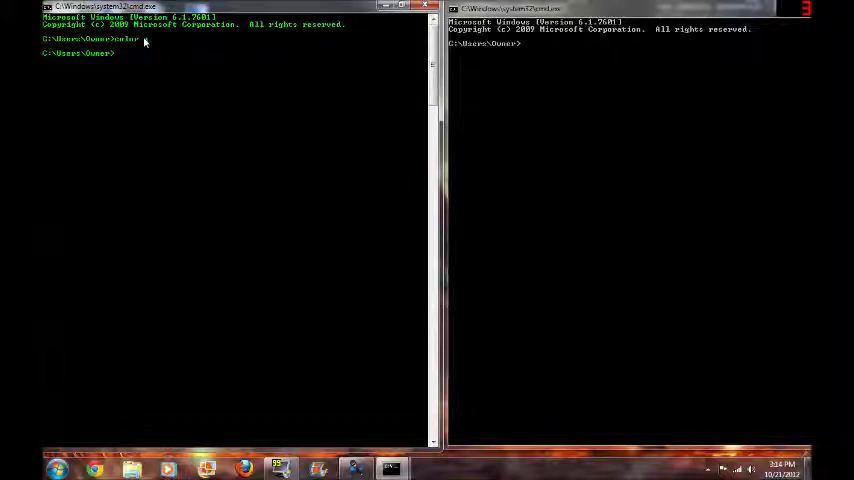
click(557, 73)
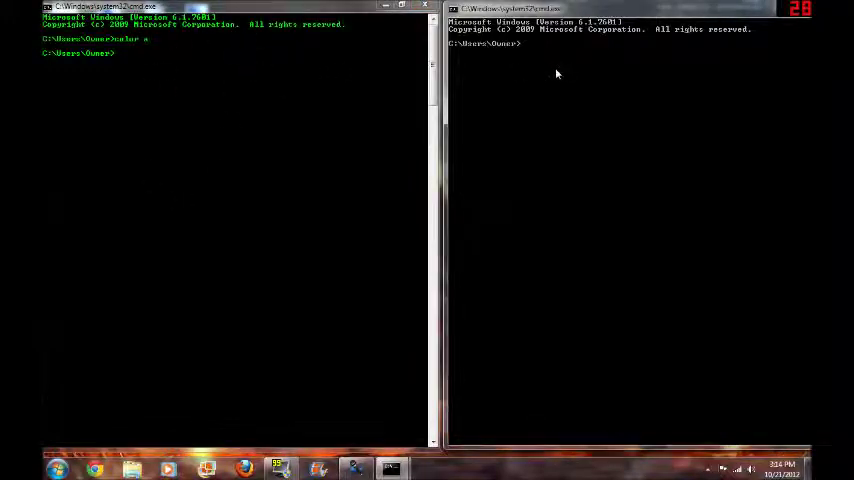
text(co)
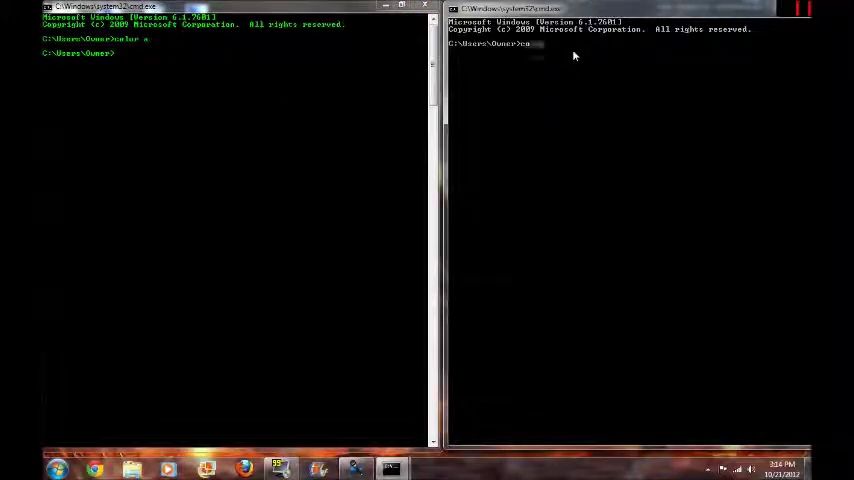
text(lor x)
key(Return)
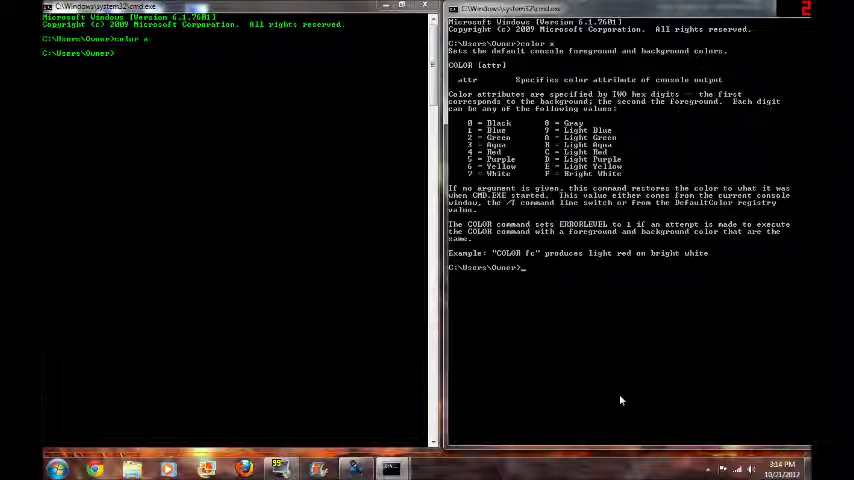
text(color)
text(41)
Try red-on-blue, red-on-black and blue schemes in the right console, ending with dark blue on black.
key(Return)
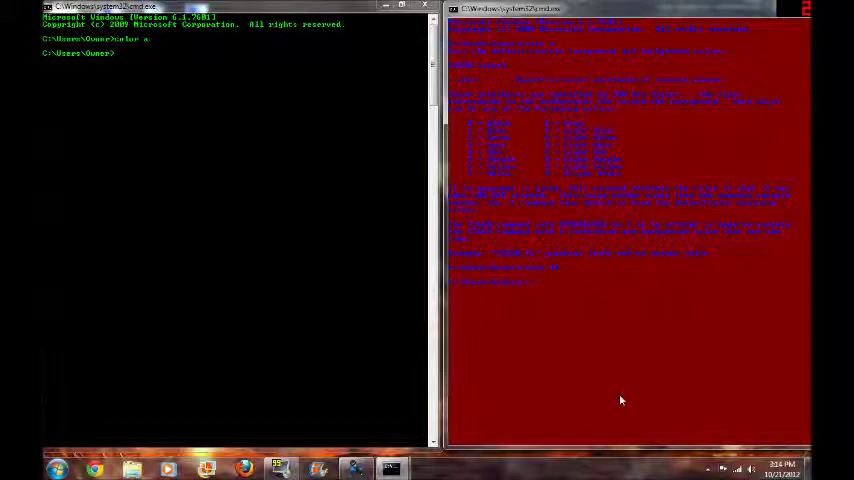
text(color)
text( 4)
key(Return)
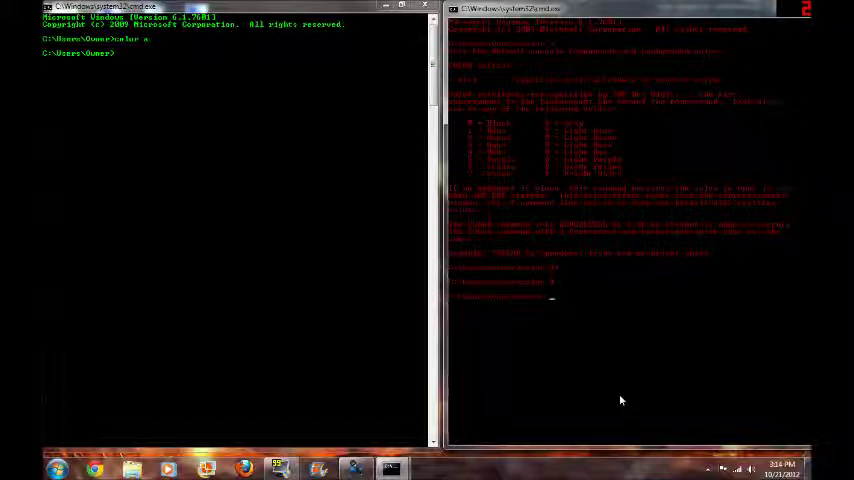
text(14)
key(Return)
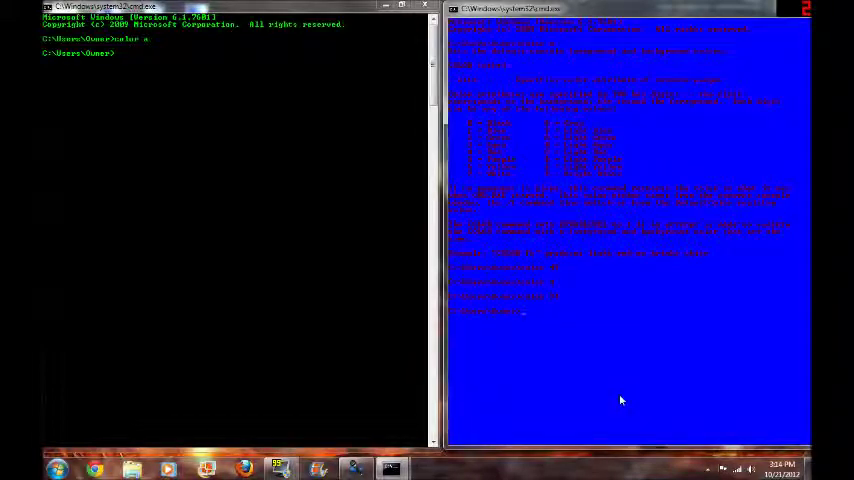
text(lor 1)
key(Return)
text(c)
text(olor 44)
key(Return)
text(color)
text( 4f)
key(Return)
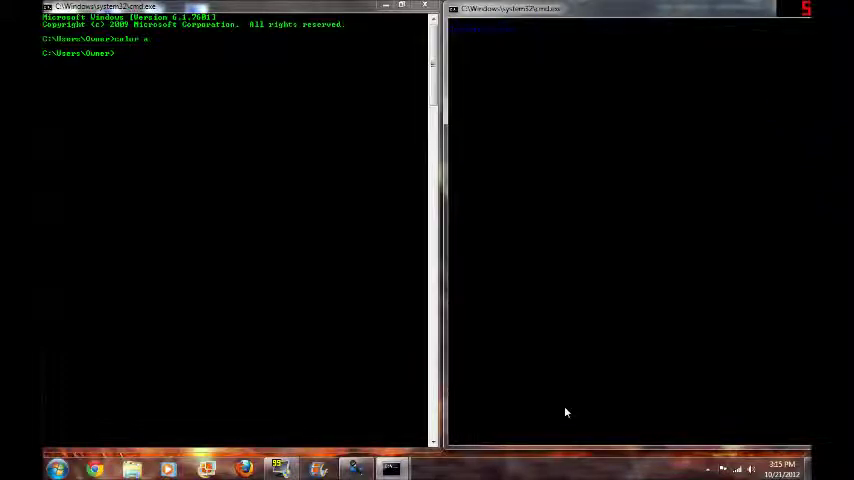
Give the left console a new title with title, then clear the left and right consoles.
click(221, 81)
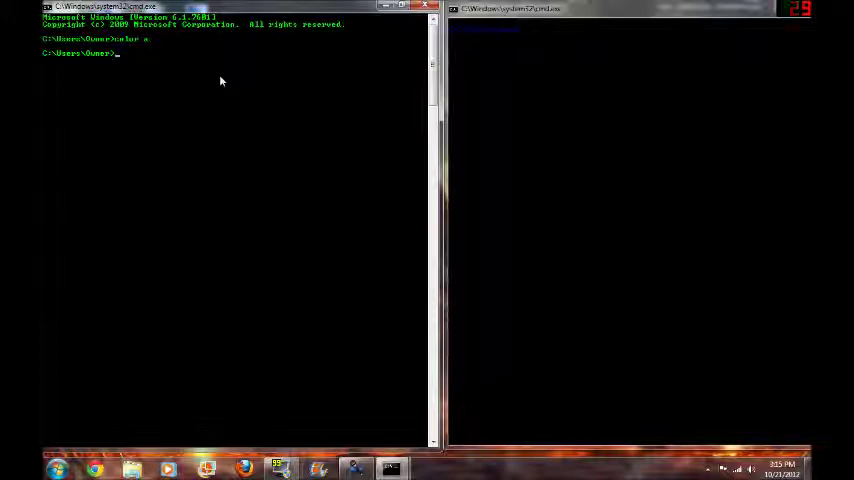
text(cls)
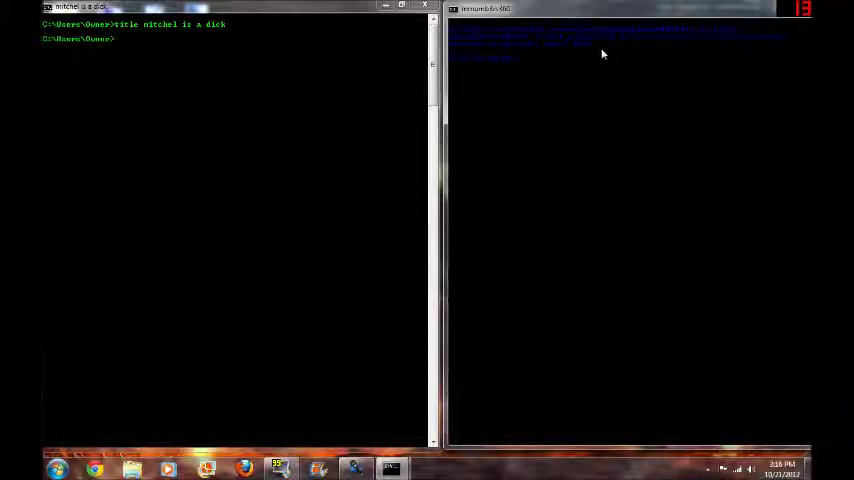
click(45, 58)
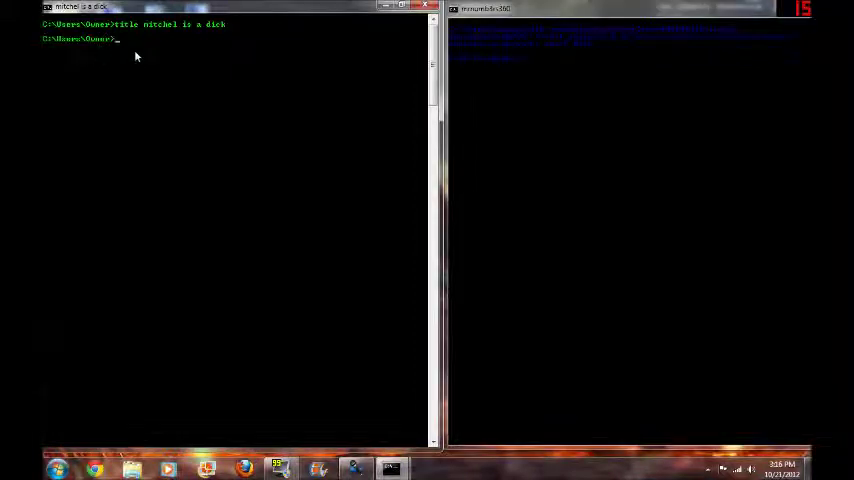
text(title)
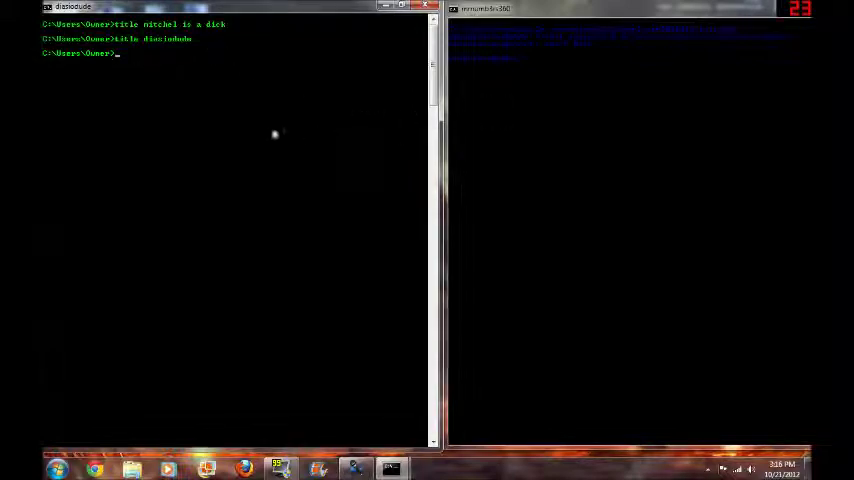
text(cls)
key(Return)
click(520, 81)
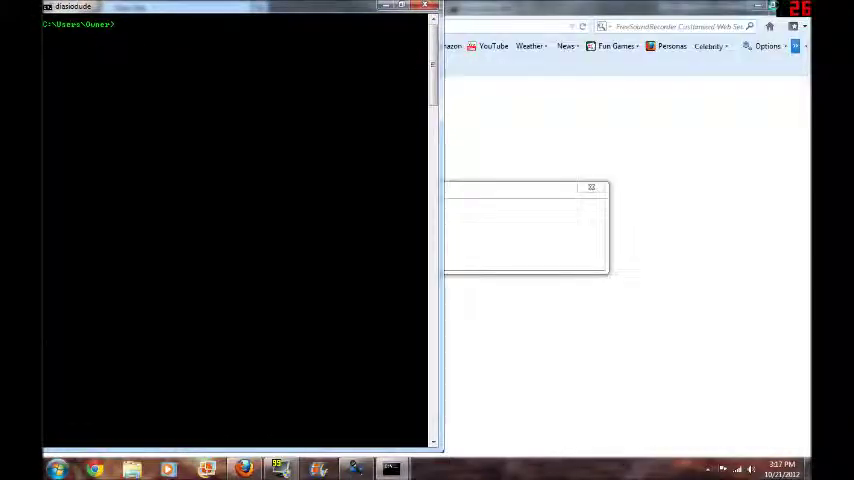
Bring Firefox forward, dismiss its default-browser prompt, and restore it to a smaller window.
click(246, 470)
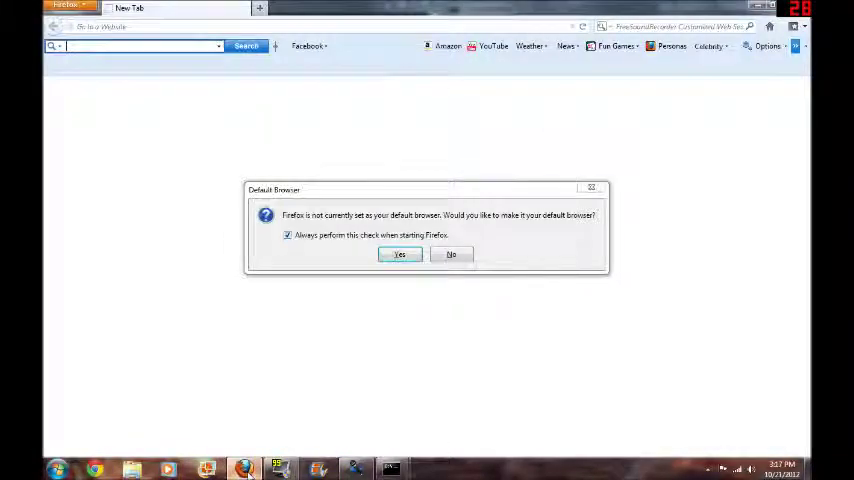
right_click(246, 470)
click(324, 442)
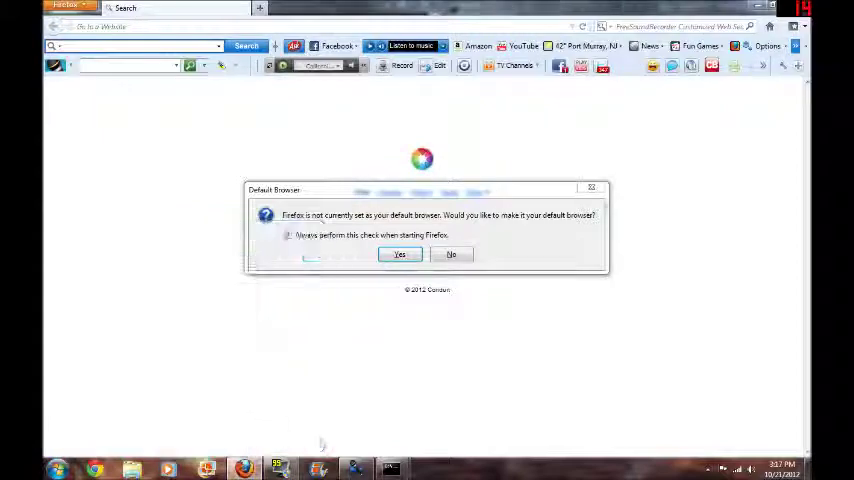
click(400, 255)
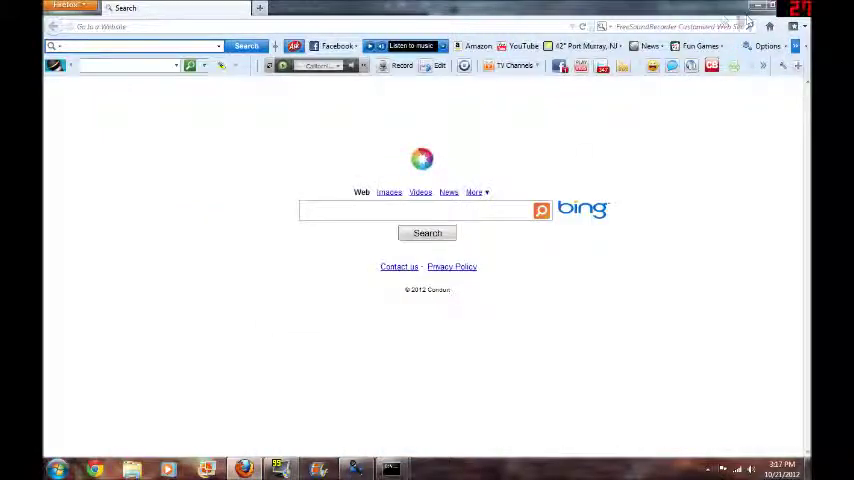
click(772, 5)
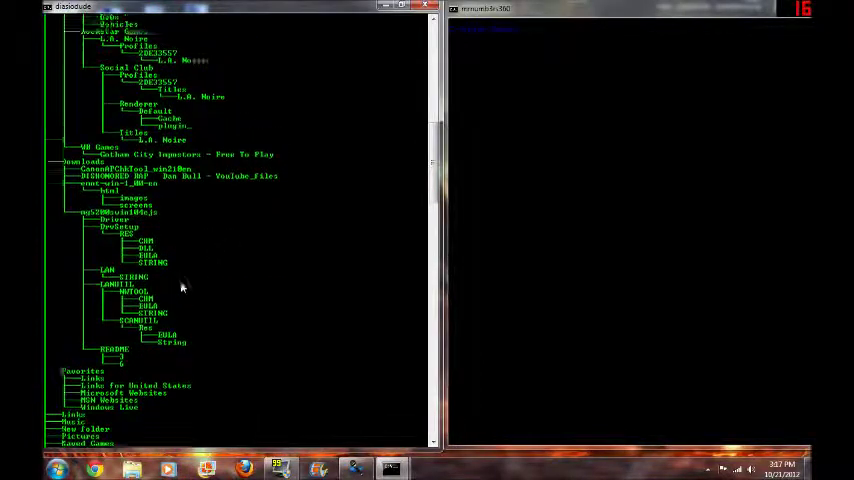
scroll(183, 269, up, 2)
scroll(150, 135, down, 4)
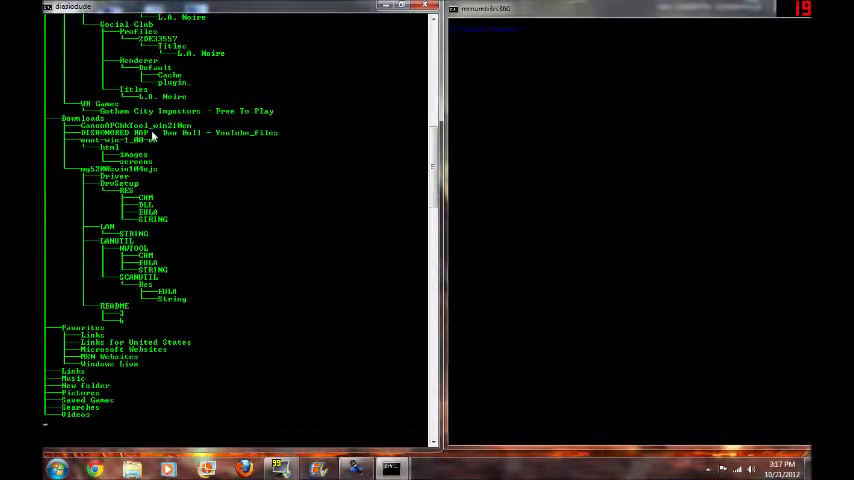
scroll(160, 140, up, 1)
scroll(145, 212, up, 1)
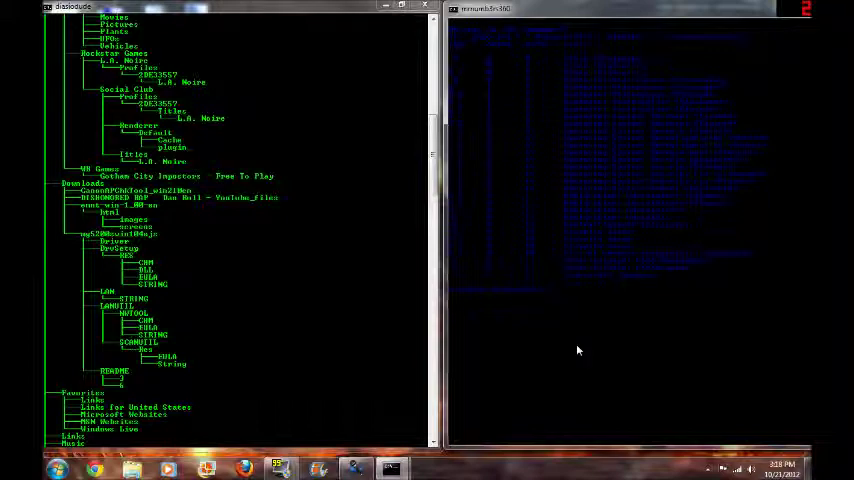
Apply color fc, then color cf for white text on red in the right console.
key(Return)
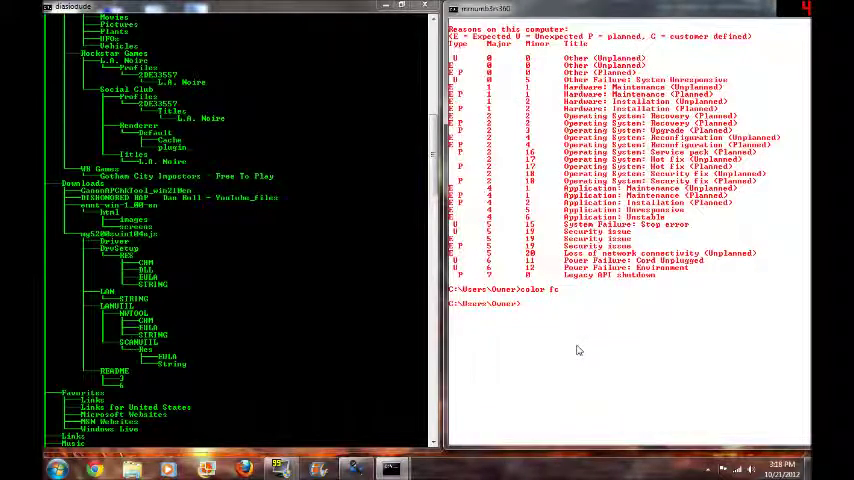
scroll(572, 385, up, 5)
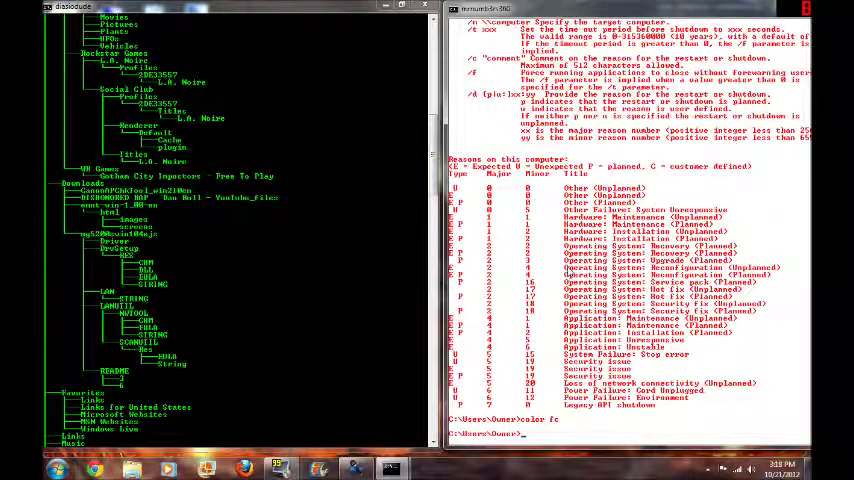
scroll(572, 385, down, 5)
scroll(572, 385, down, 1)
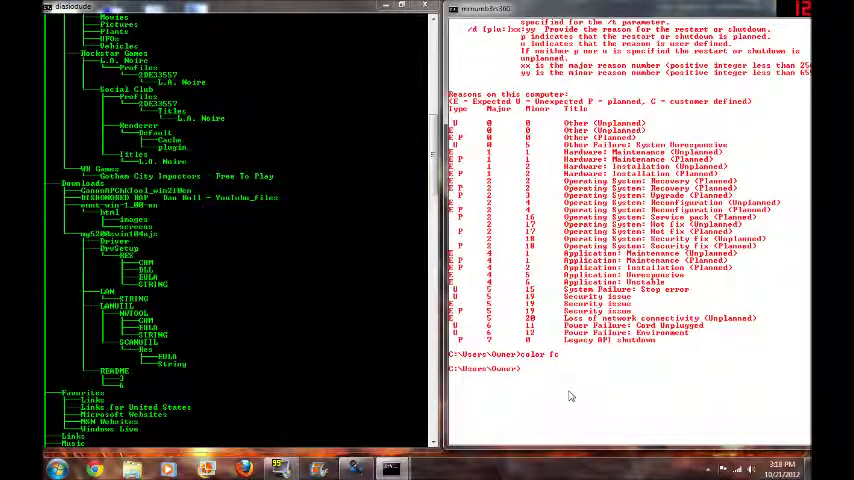
text(lor )
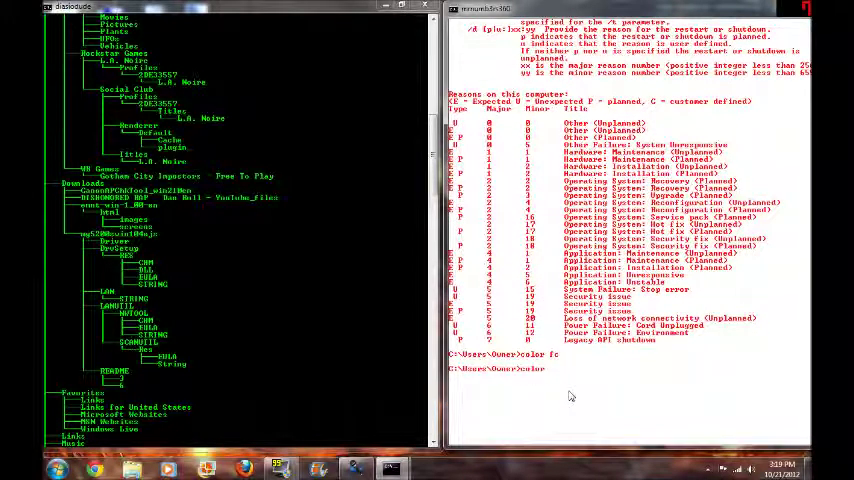
text(cf)
key(Return)
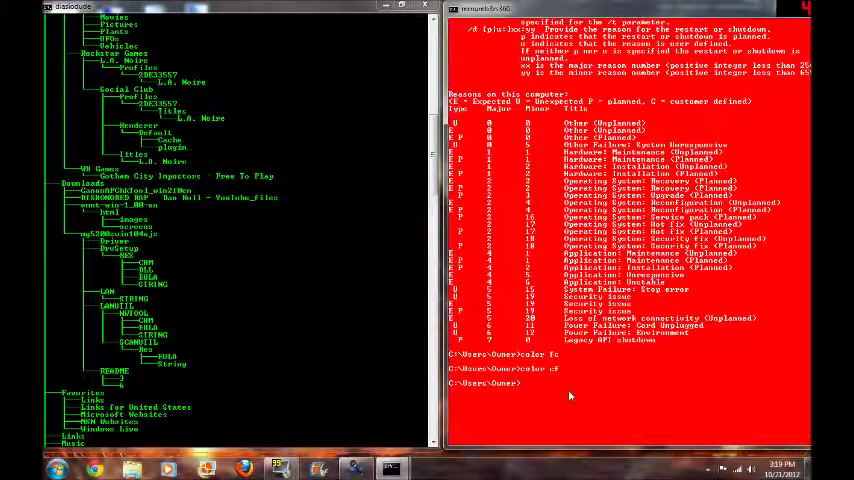
scroll(566, 393, up, 1)
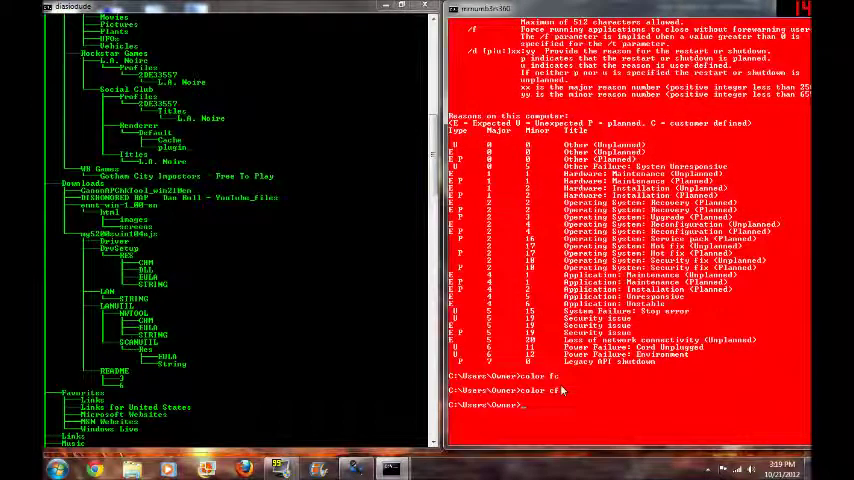
scroll(563, 391, up, 1)
scroll(563, 391, up, 2)
scroll(563, 391, up, 2)
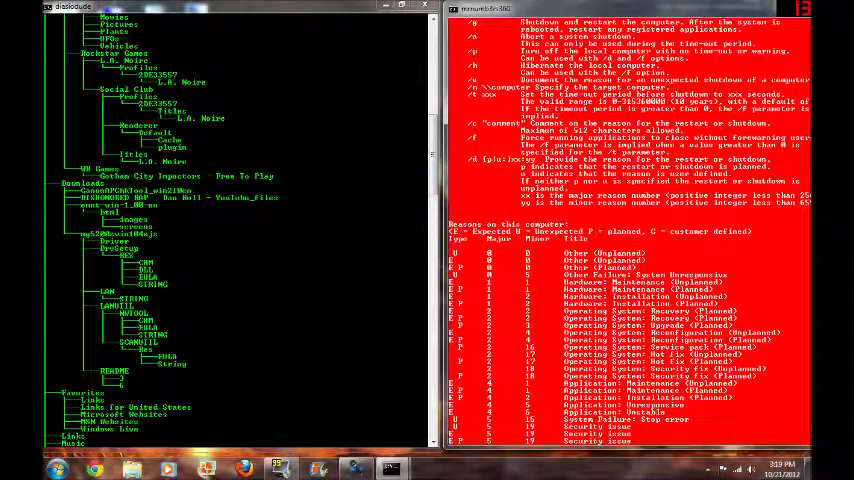
scroll(150, 330, down, 2)
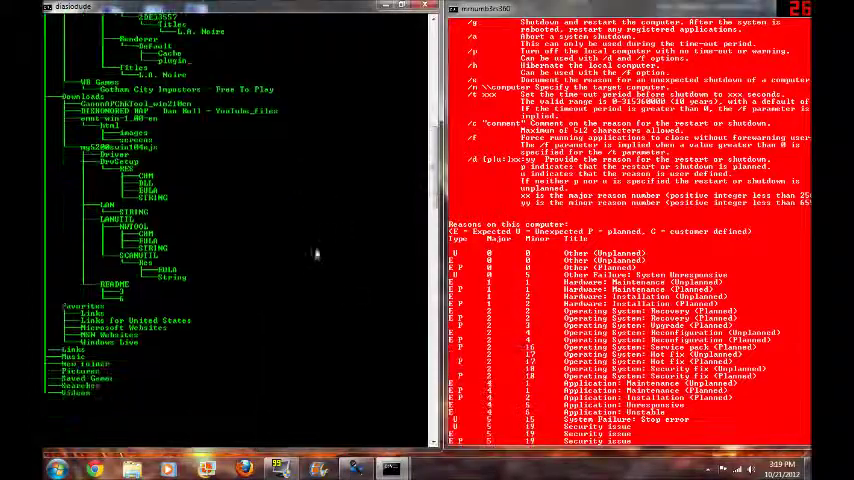
scroll(117, 362, down, 3)
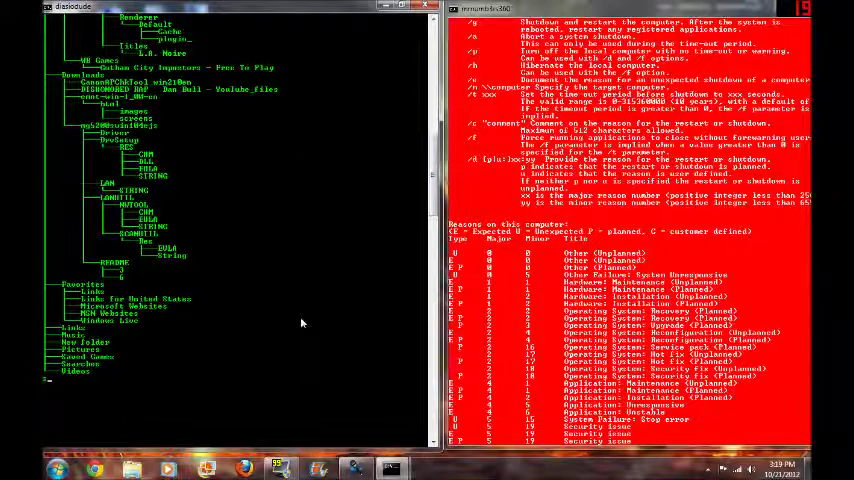
text(start)
Launch a third console with start, move it off the folder tree, and make it taller.
key(Return)
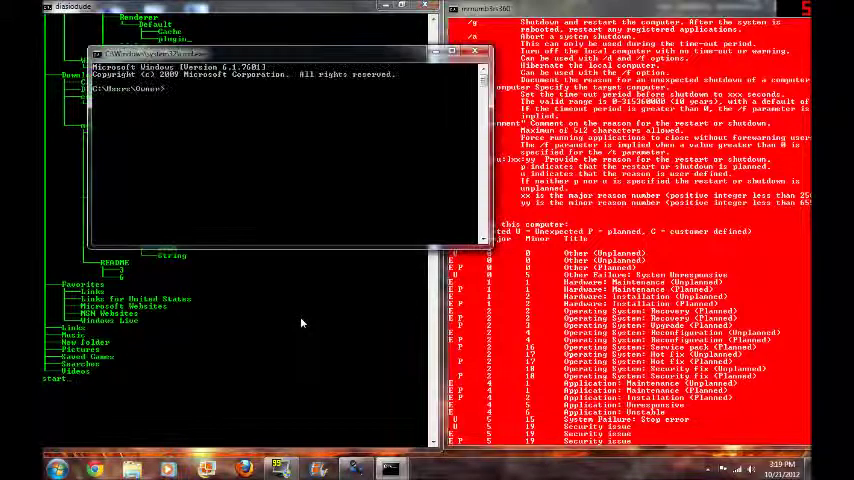
click(301, 323)
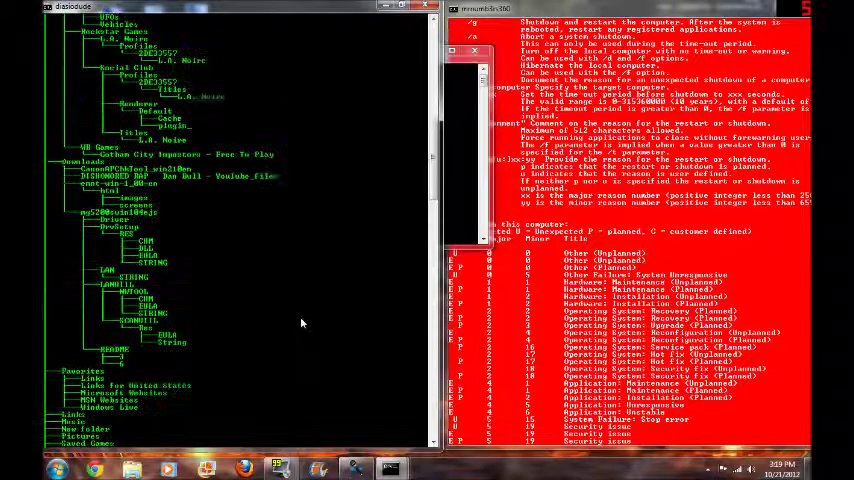
click(458, 115)
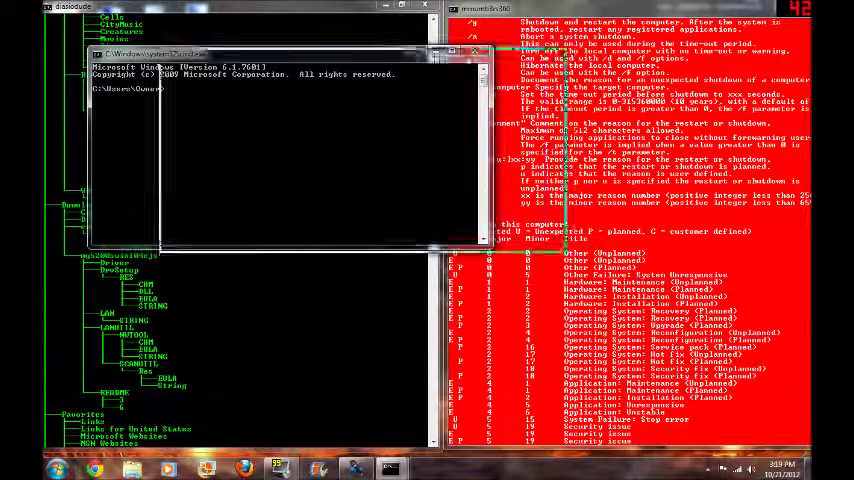
drag(300, 52, 434, 57)
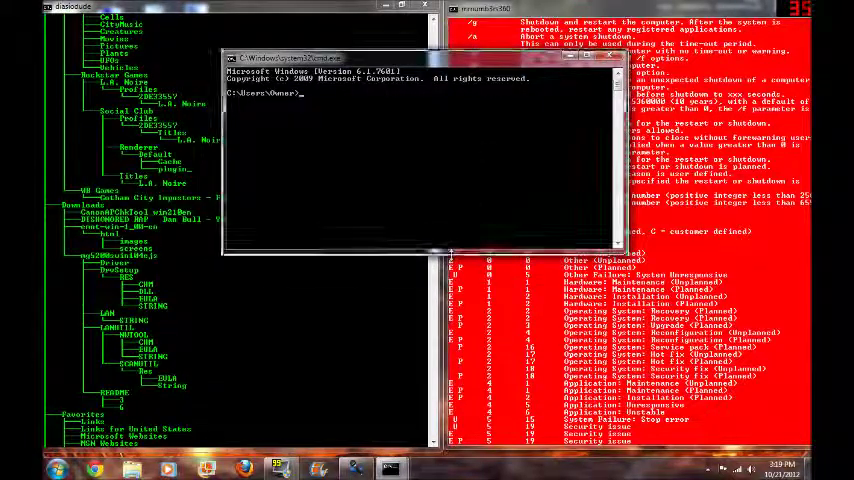
drag(424, 248, 424, 318)
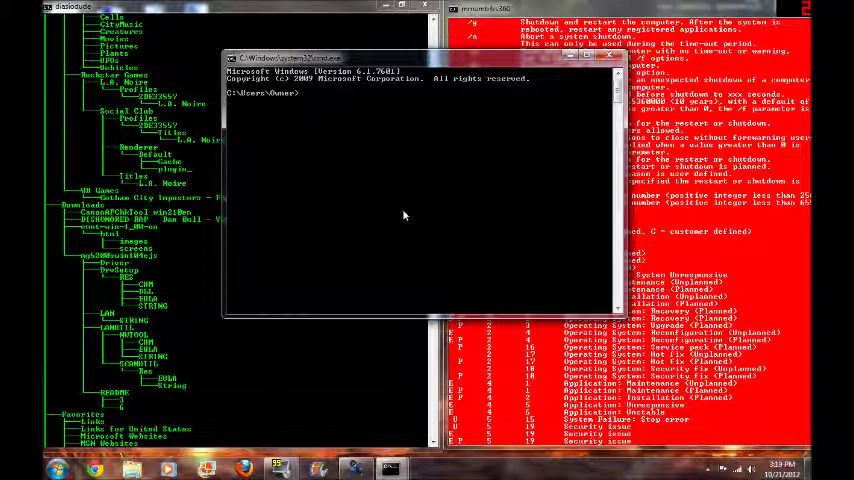
text(cl)
Clear the third console and display the color command's help.
key(Return)
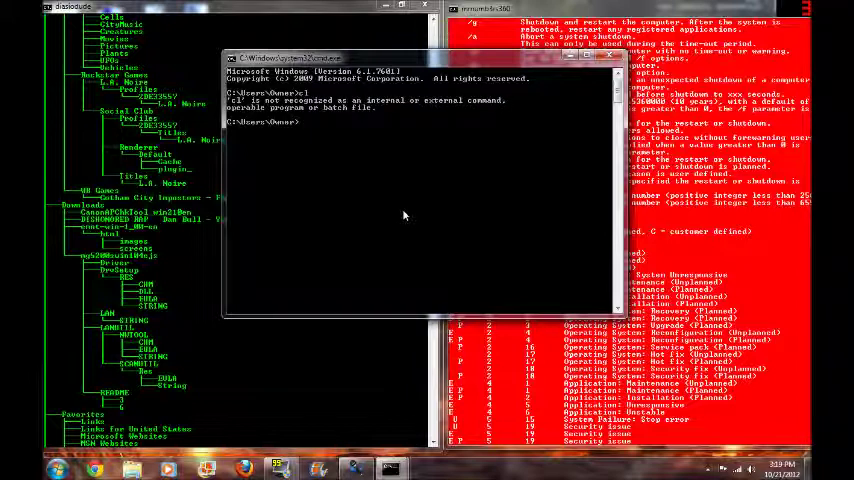
text(cls)
key(Return)
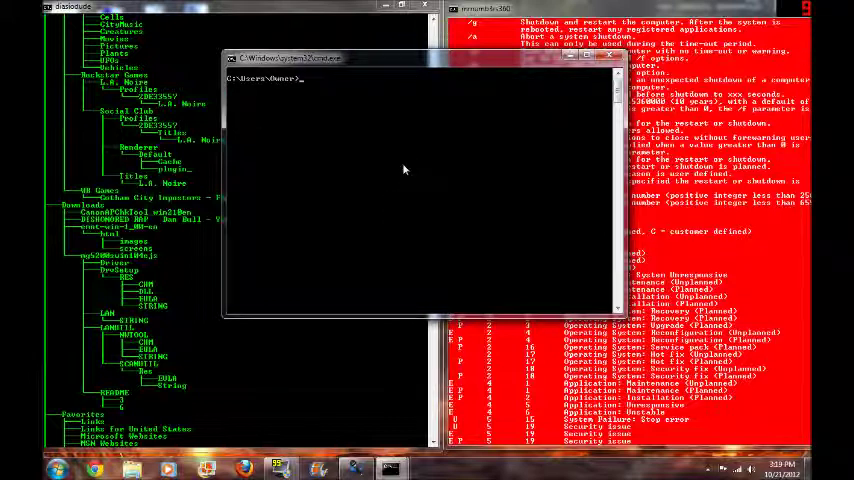
text(color)
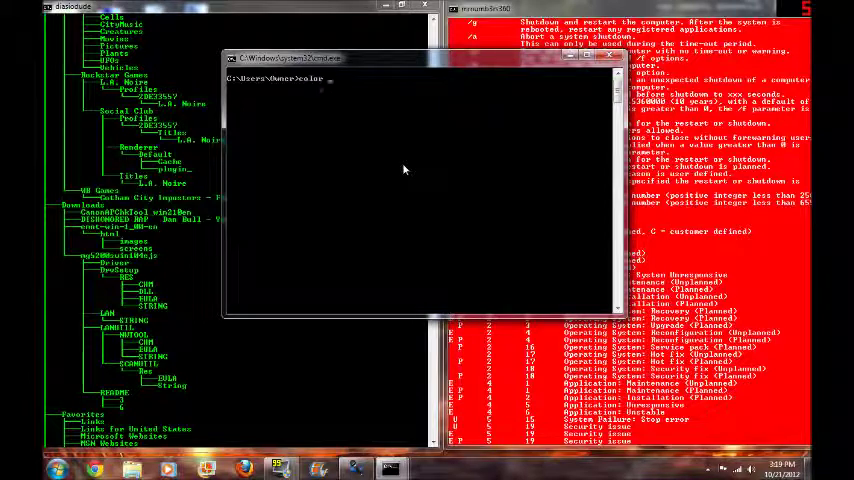
text( x)
key(Return)
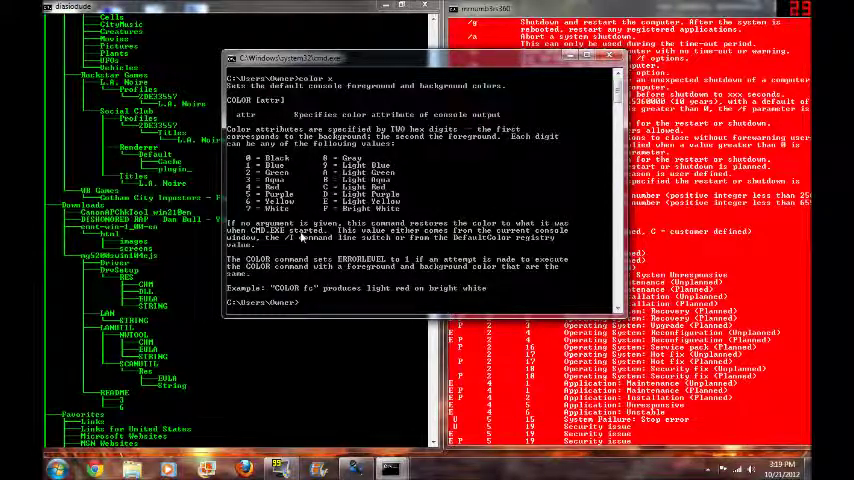
scroll(390, 200, down, 1)
scroll(365, 280, down, 1)
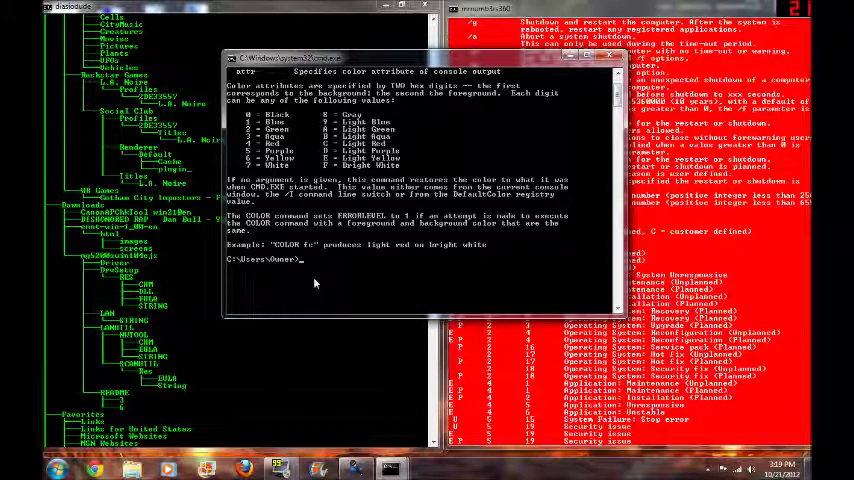
text(color )
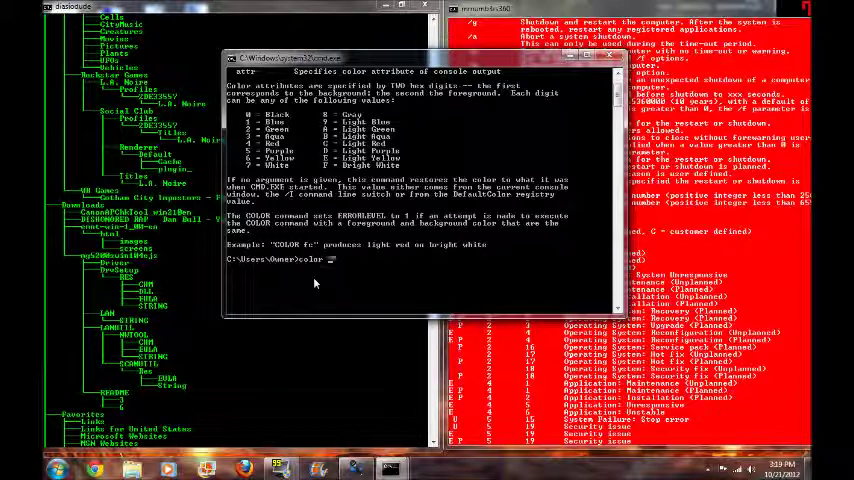
text(51)
Cycle through color 51, 1c, 1f, 06 and 05, then clear the screen.
key(Return)
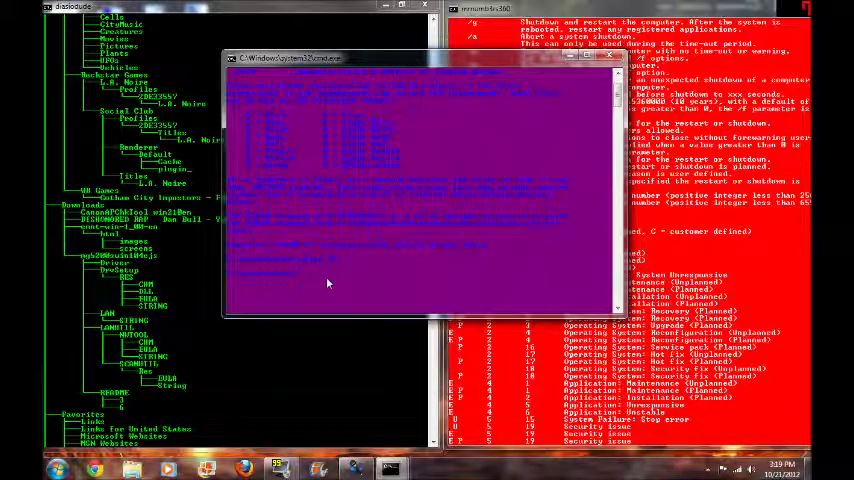
text(color )
text(1c)
key(Return)
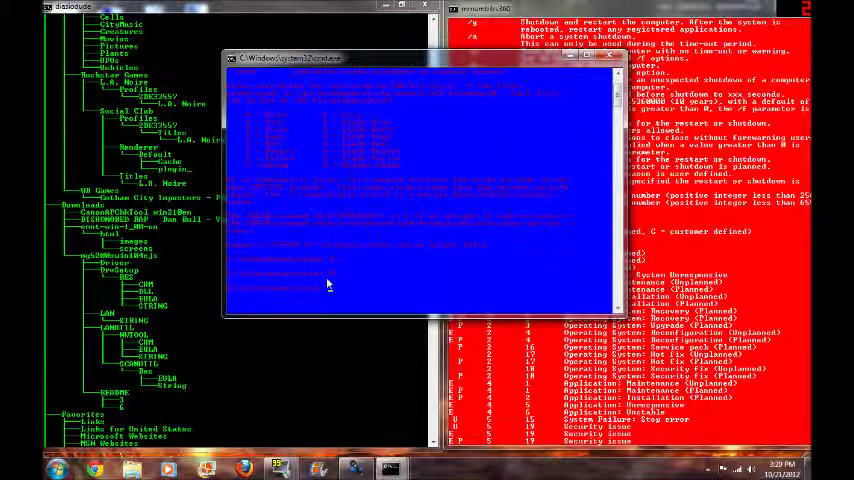
text(1f)
key(Return)
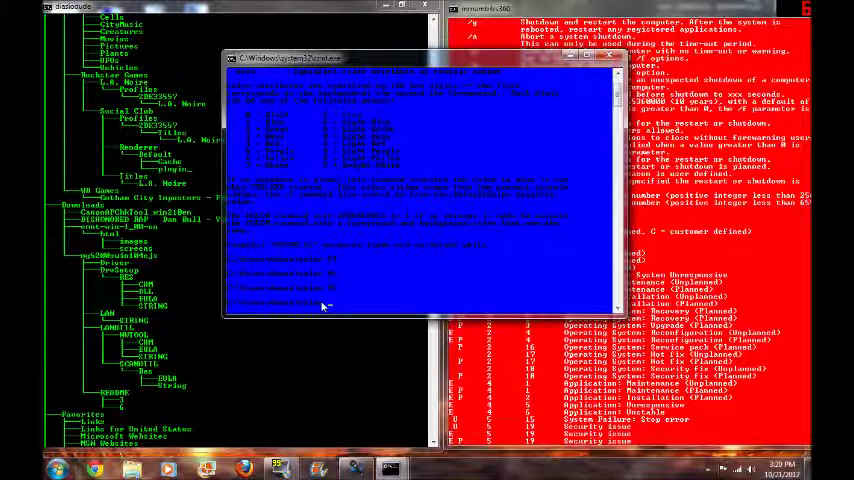
text(06)
key(Return)
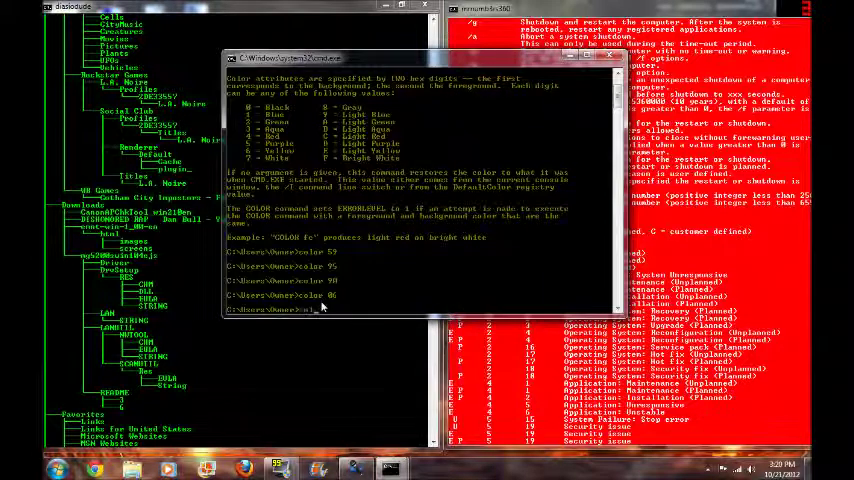
text(colo)
text(r 05)
key(Return)
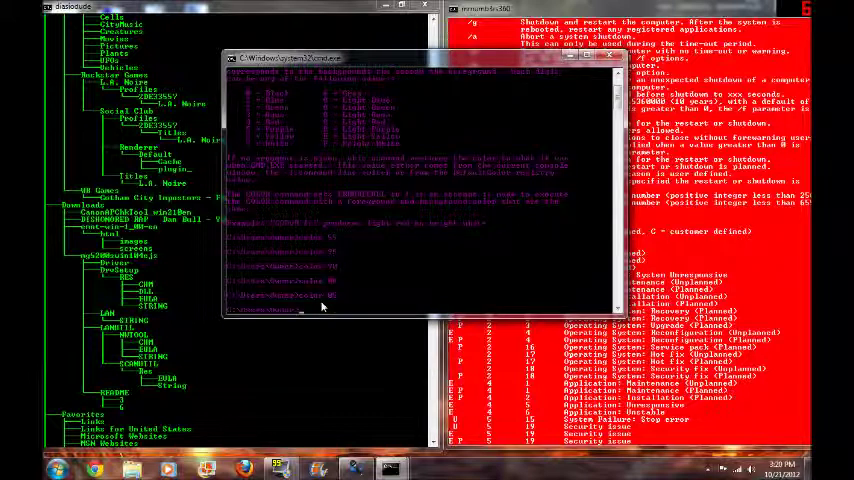
text(cls)
key(Return)
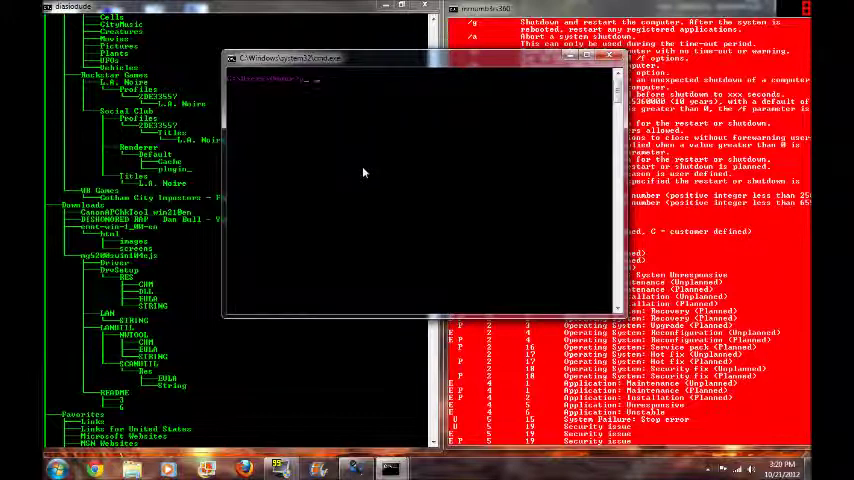
Run ping with no arguments to list its usage and options.
key(Return)
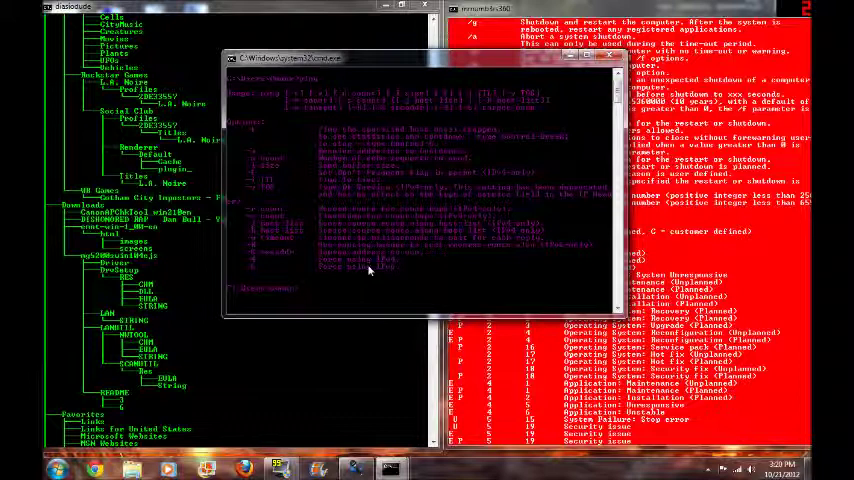
text(shutd)
text(shutdow)
key(Return)
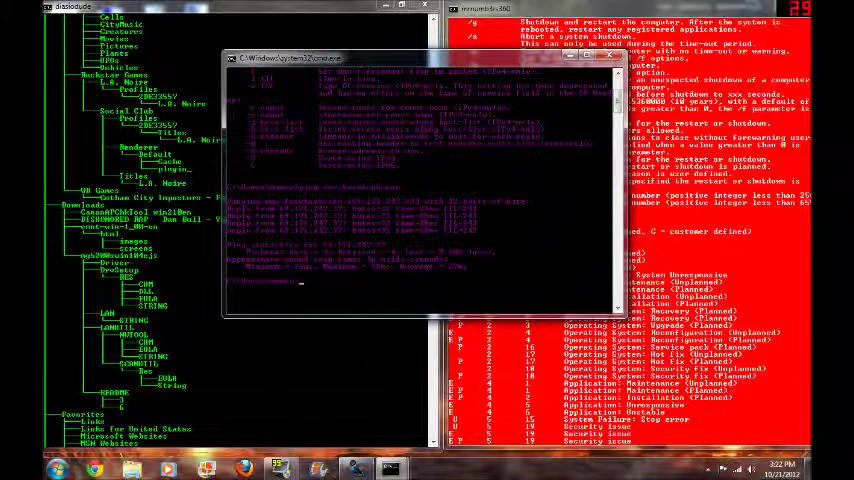
click(281, 467)
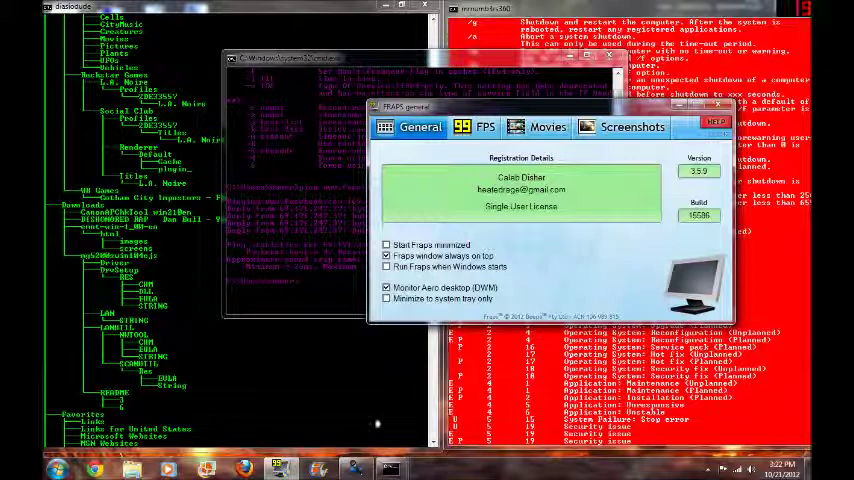
Bring up the Free Sound Recorder, then minimize it and the Fraps window.
click(358, 467)
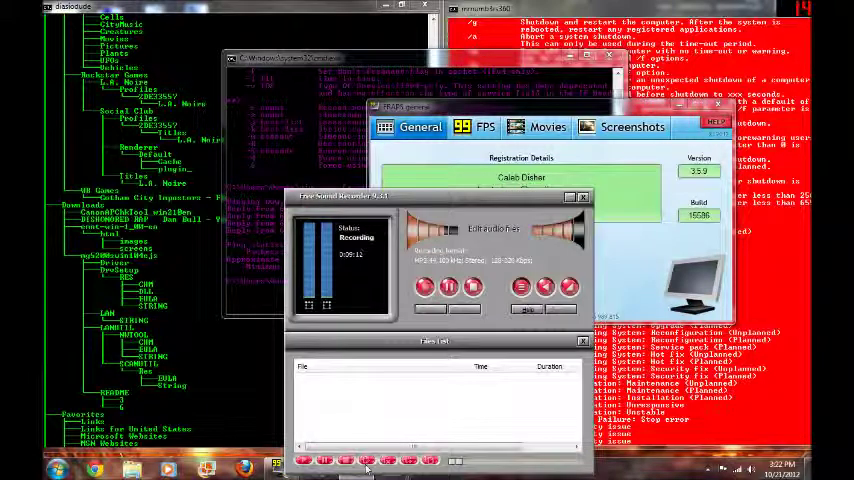
click(569, 198)
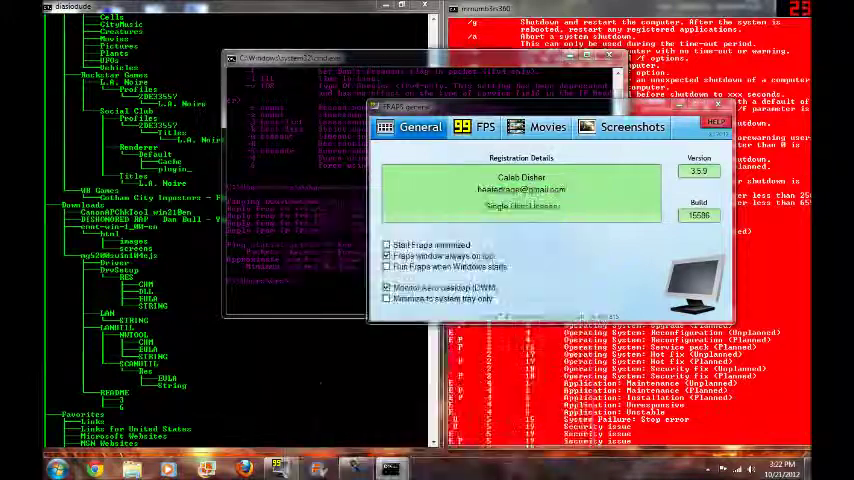
click(680, 106)
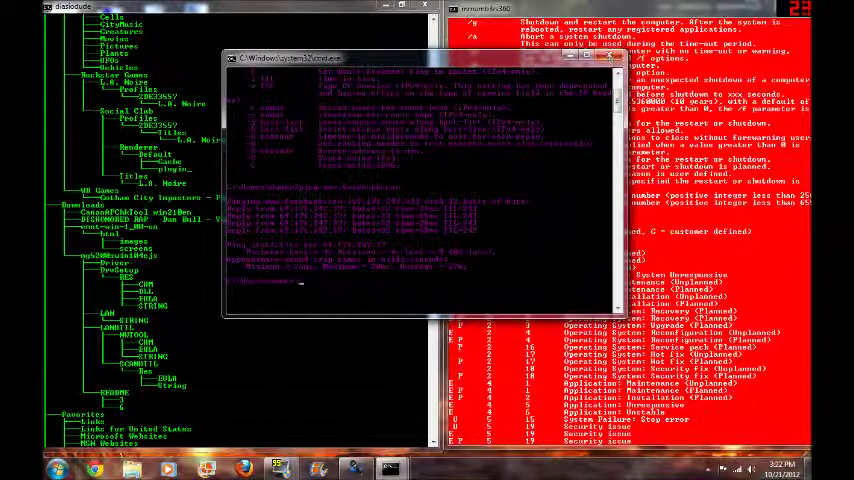
Close the ping and red help consoles, and move the folder-tree console toward the centre.
click(606, 57)
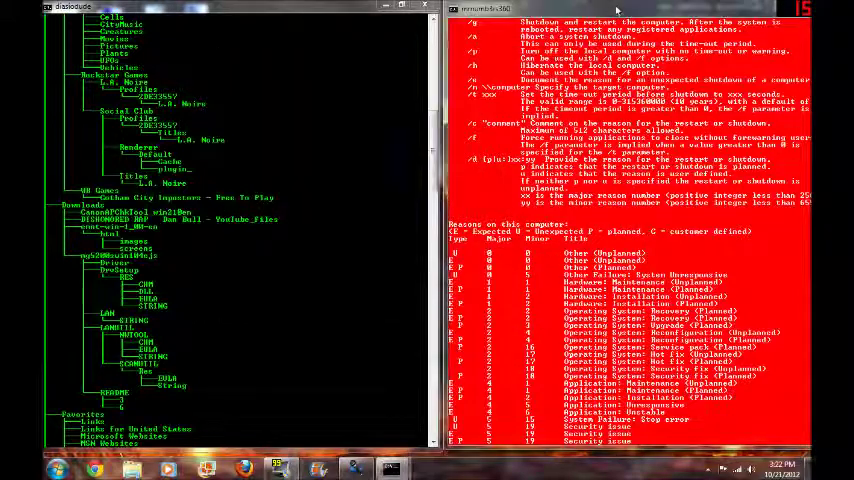
drag(562, 44, 540, 30)
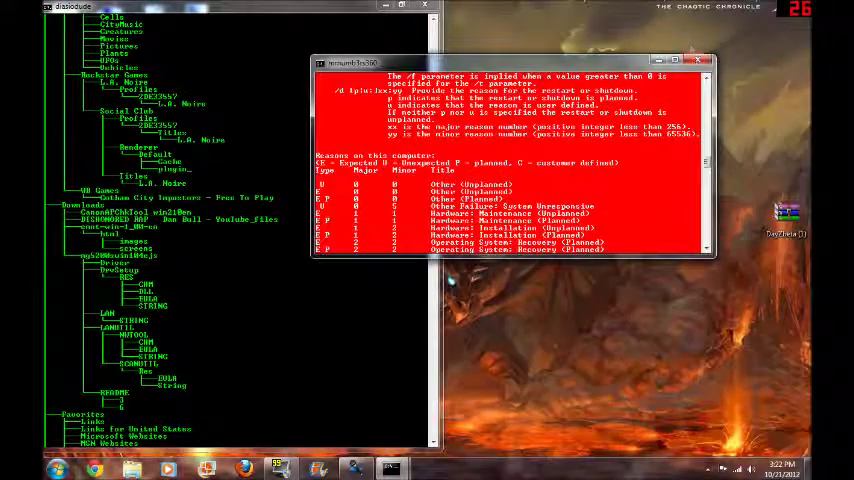
click(700, 55)
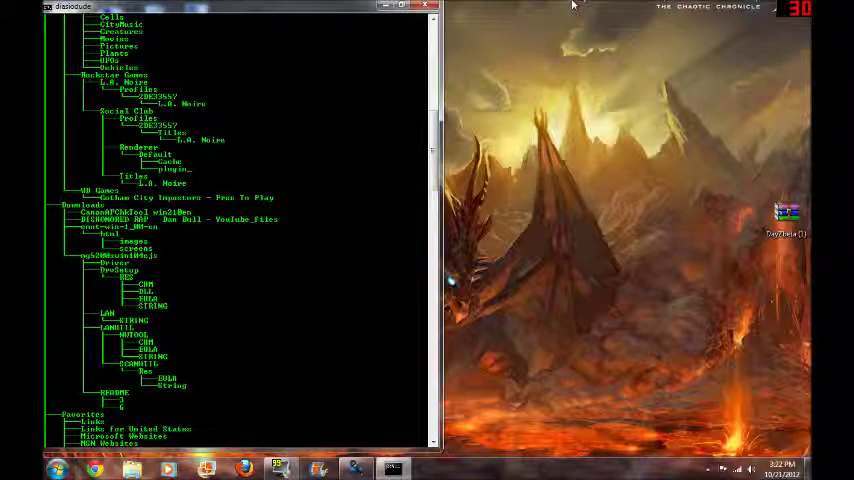
mouse_move(345, 8)
mouse_down()
mouse_move(363, 52)
mouse_move(570, 40)
mouse_up()
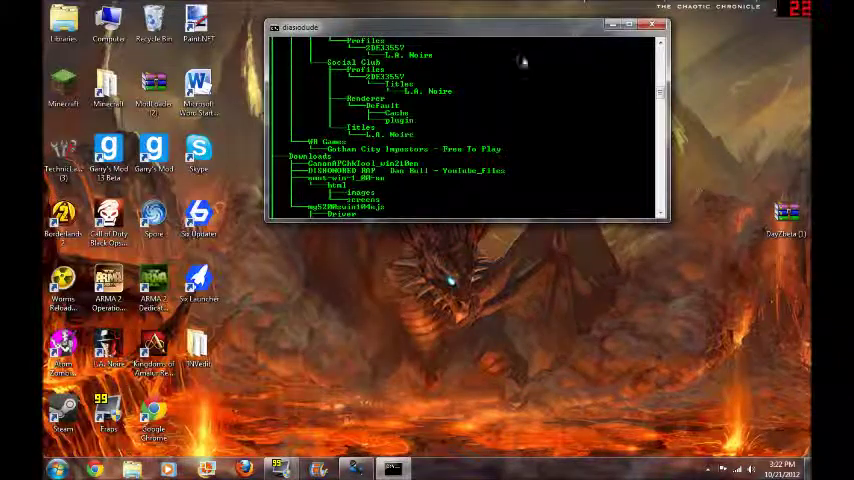
drag(483, 218, 483, 263)
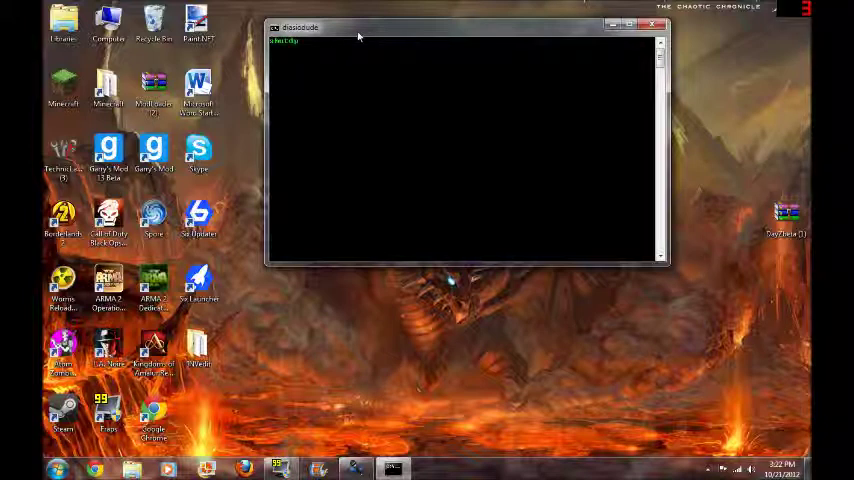
text(wn)
text( -)
text(s)
key(Return)
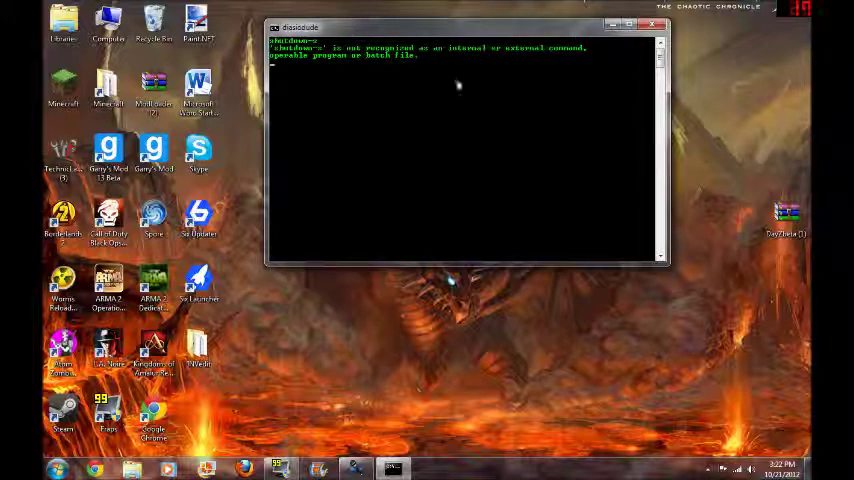
text(shutd)
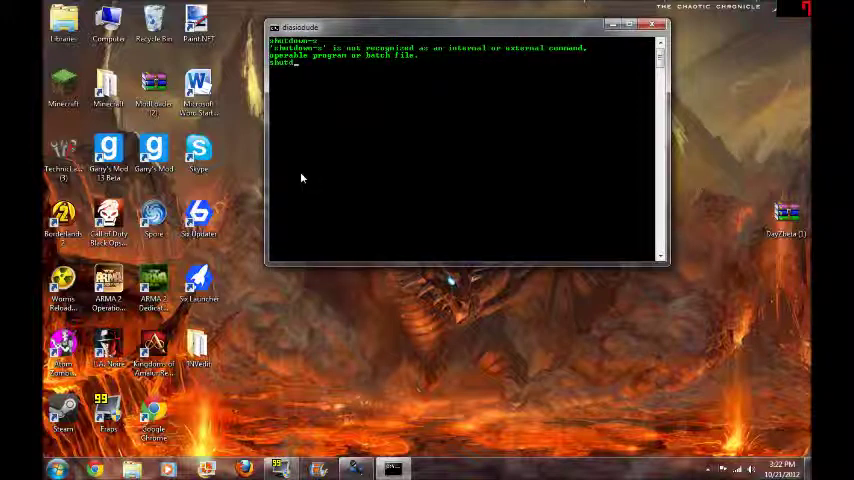
text(own -)
text(s -t)
text( 151125410)
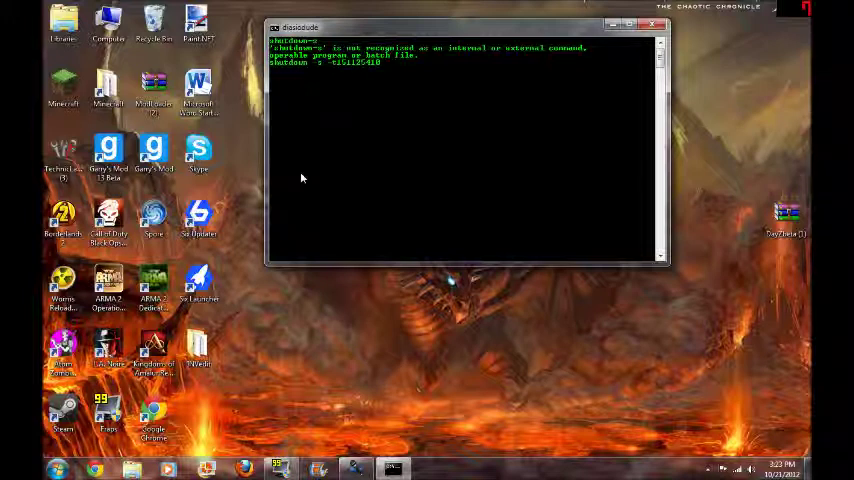
text(51)
text( -)
text(c ")
text(lolololololololo)
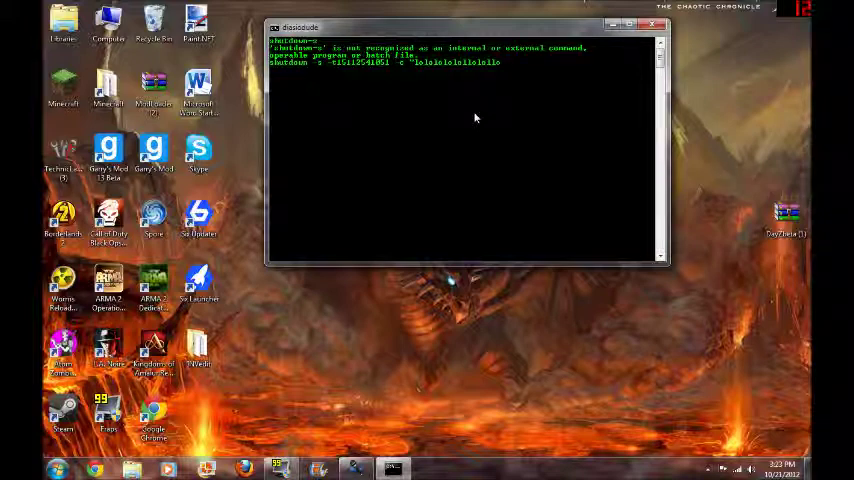
text(lolol")
Try several long-countdown shutdown commands, ending with shutdown -s -t 7961.
key(Return)
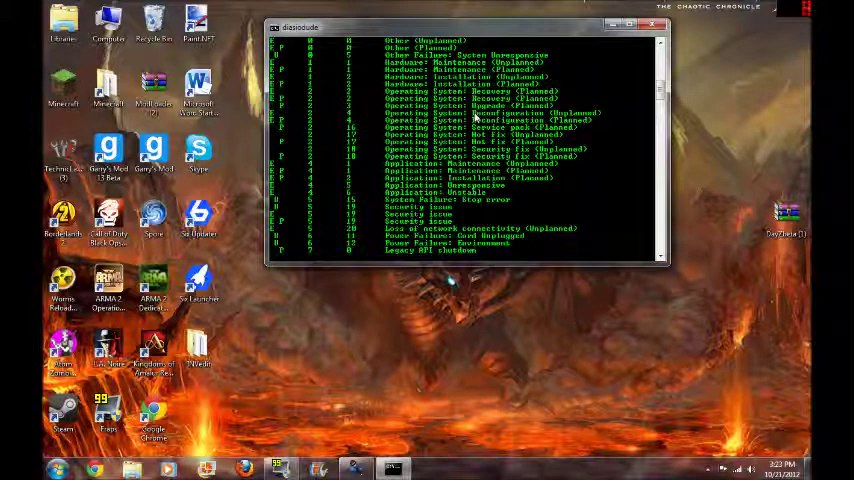
scroll(475, 118, up, 6)
scroll(475, 118, down, 6)
scroll(349, 172, down, 8)
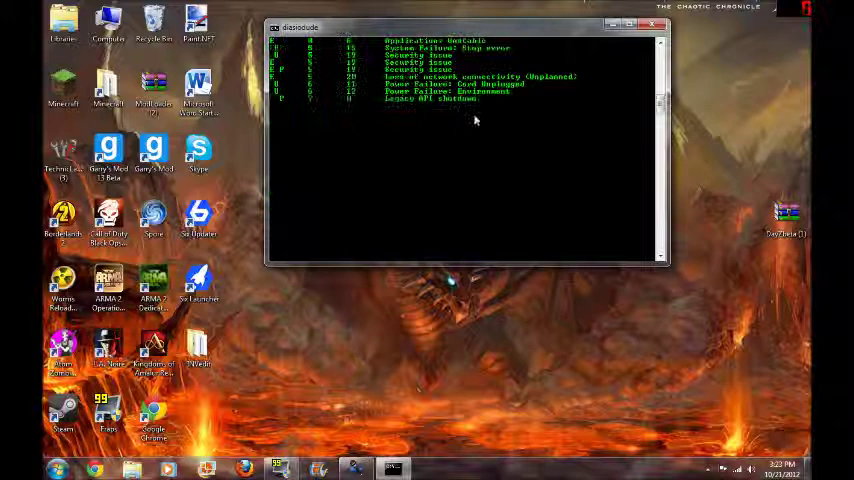
scroll(349, 172, down, 1)
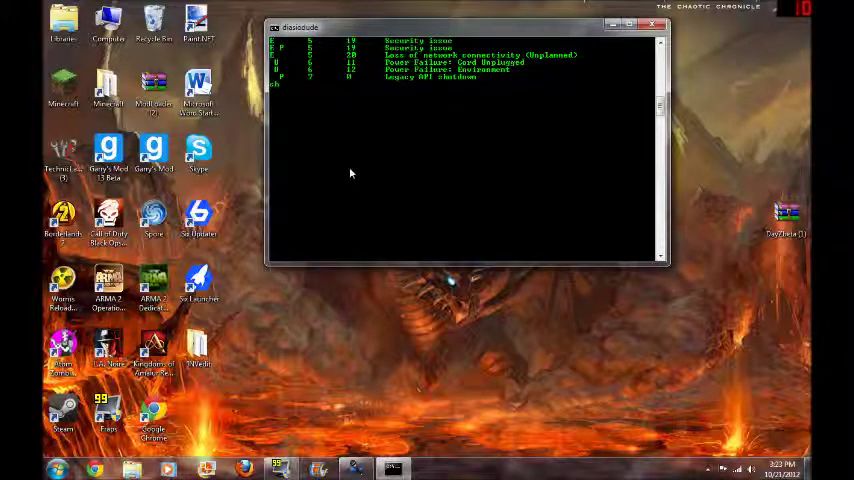
text(shutdown)
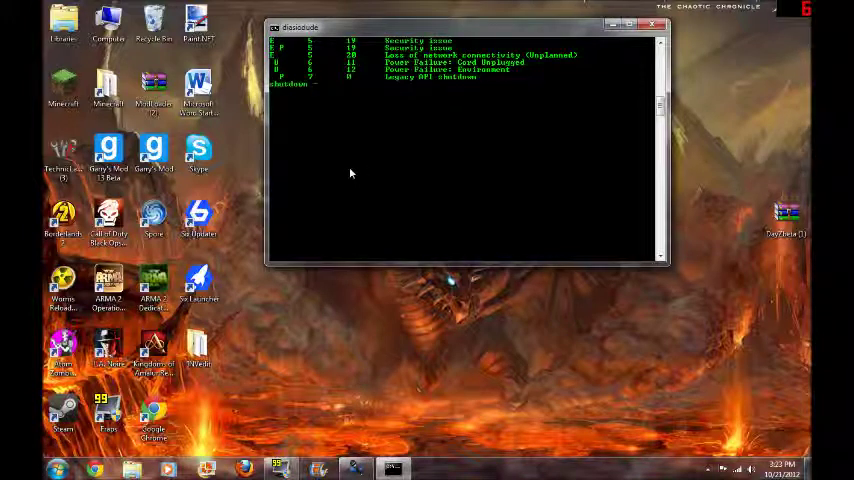
text( -s)
text( -t)
text( 36000)
key(Return)
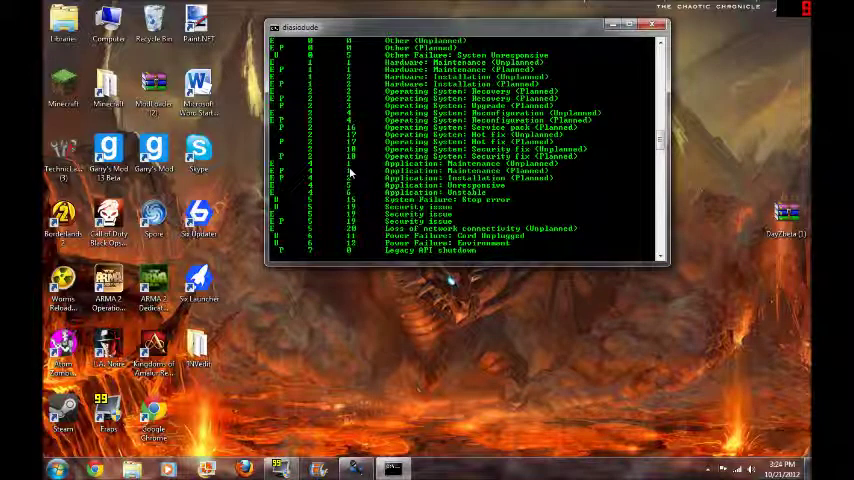
scroll(350, 173, down, 5)
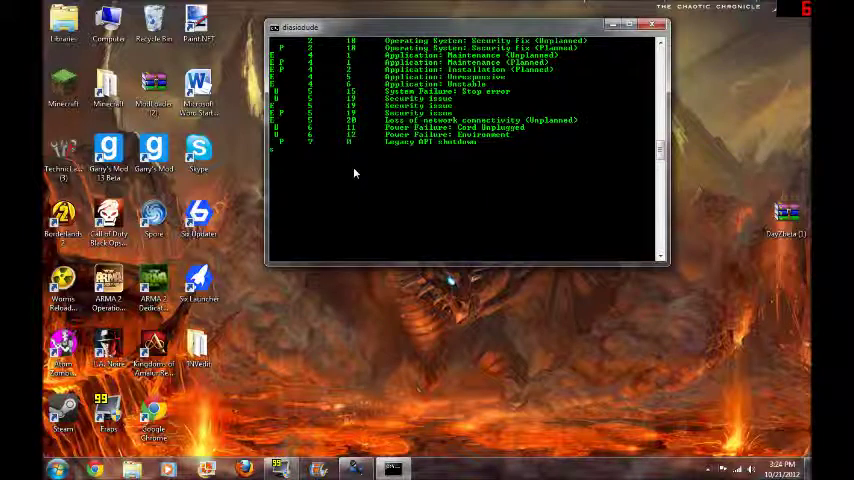
text(hutdo)
text(wn)
text( -s)
text( -t 4)
text(51245185)
key(Return)
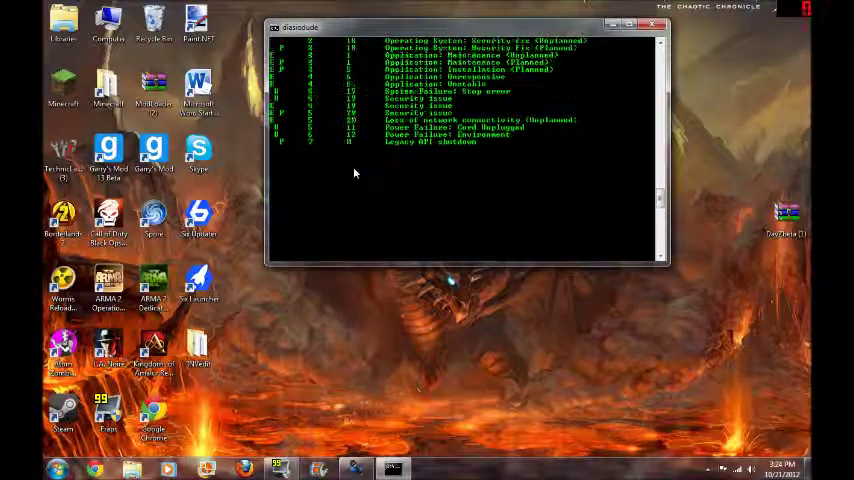
text(s)
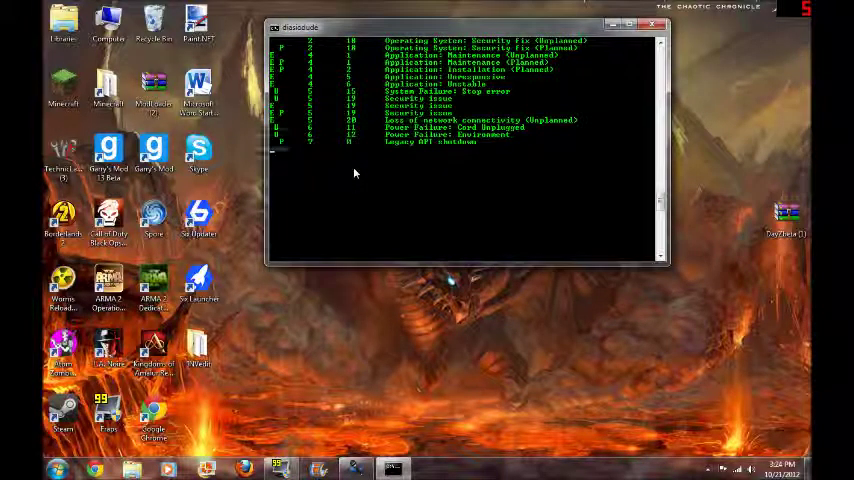
text(hutd)
text(own)
text( -s )
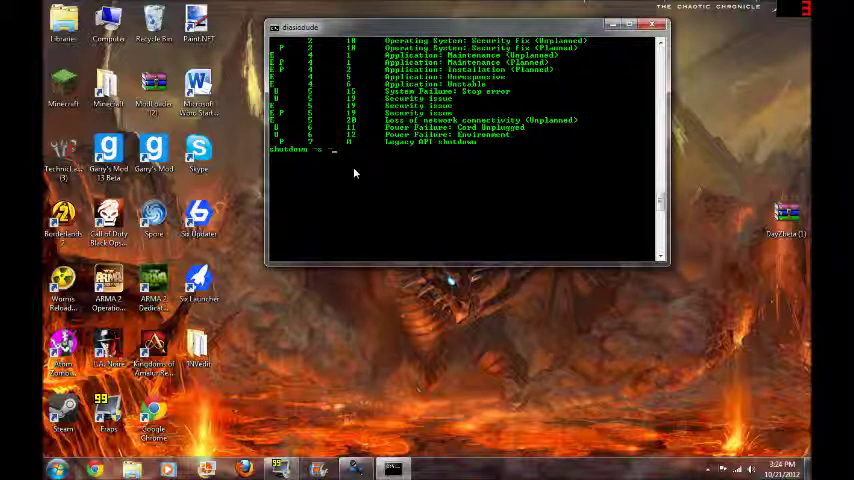
text(-t)
text( 7961)
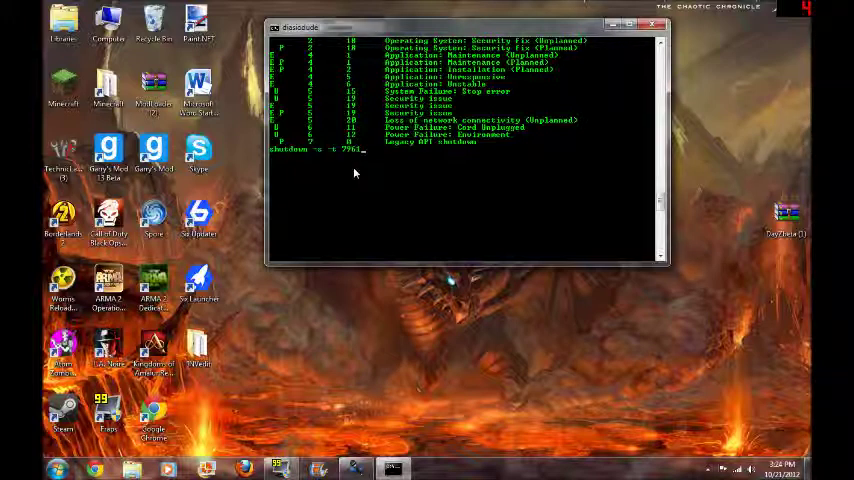
key(Return)
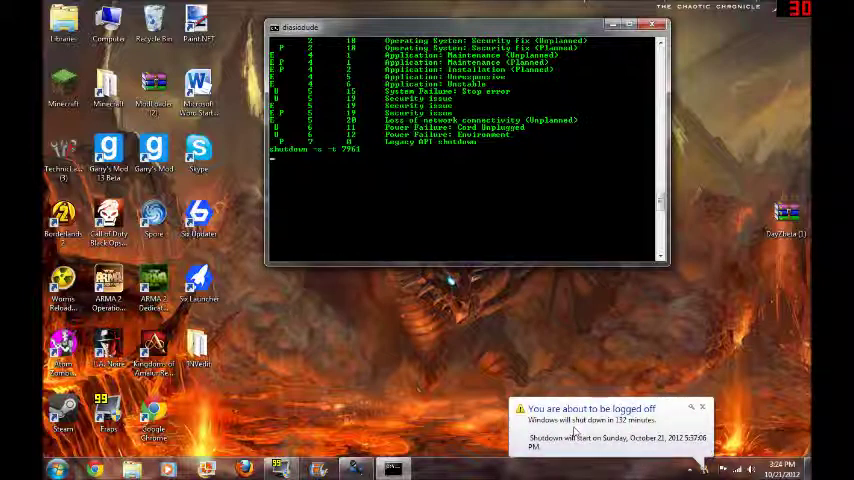
Dismiss the 132-minute logoff warning and cancel the shutdown with shutdown -a.
click(702, 407)
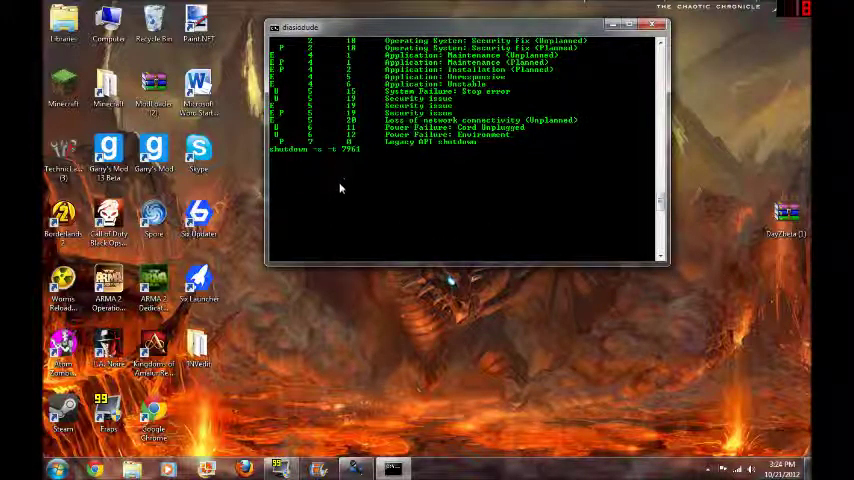
text(sh)
text(utdown)
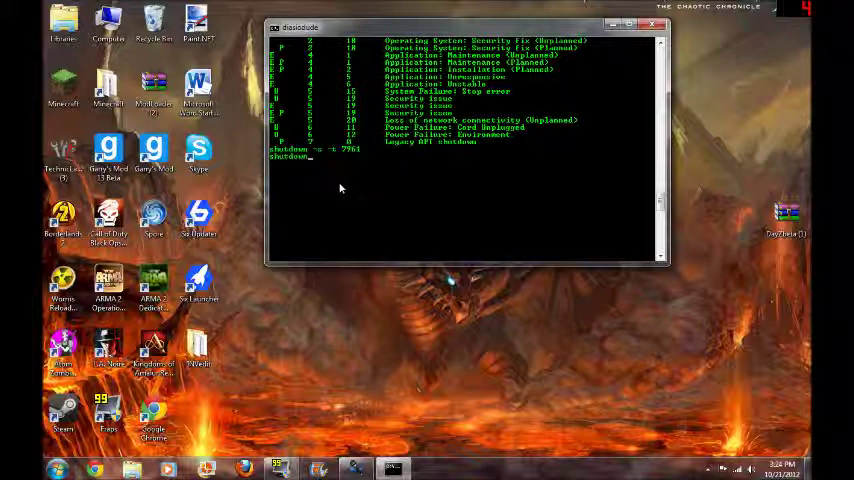
text( -a)
key(Return)
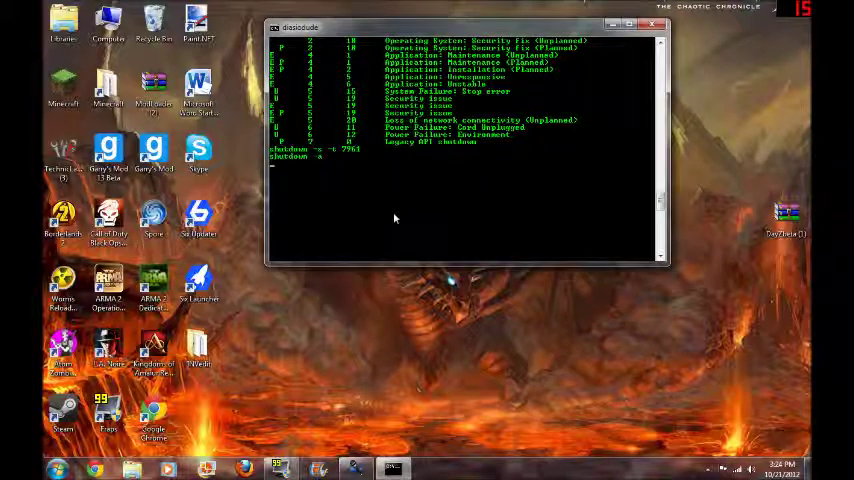
text(sh)
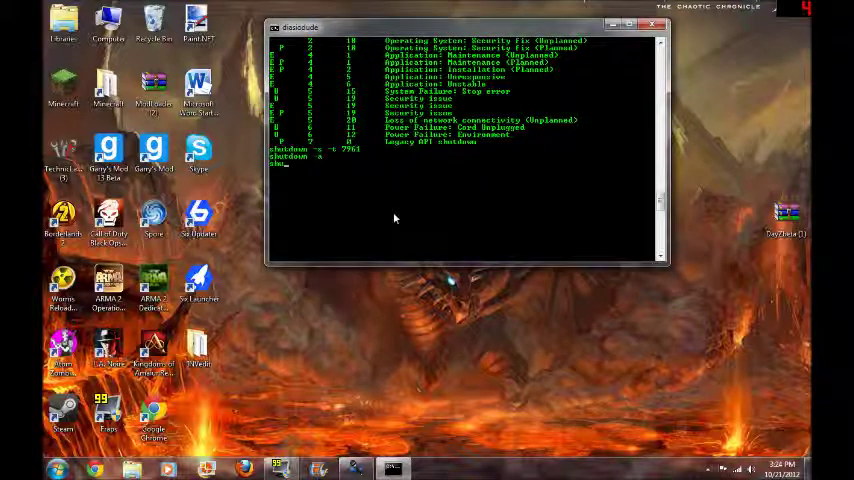
text(utdo)
text(wn -s)
Correct the typos and run shutdown -s -t 7961 -c"coled".
key(BackSpace)
key(BackSpace)
key(BackSpace)
key(BackSpace)
key(BackSpace)
key(BackSpace)
key(BackSpace)
text(dow)
text(n)
text( -)
text(i)
key(BackSpace)
key(BackSpace)
text(t 7)
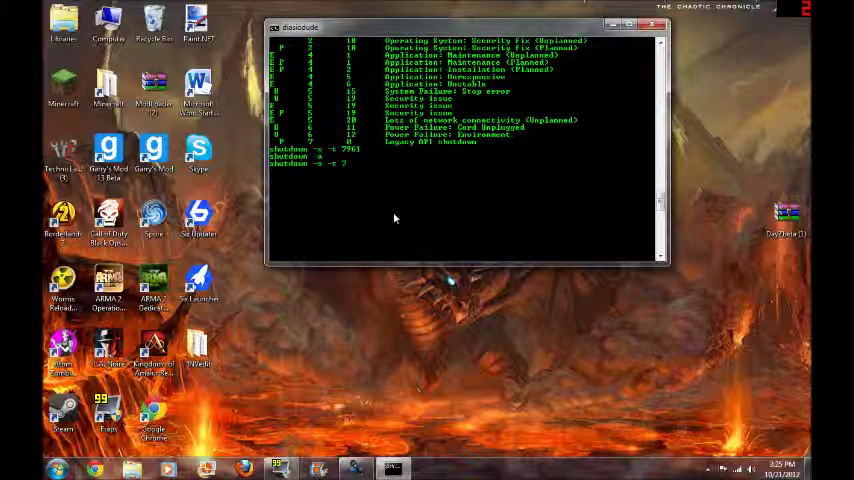
text(961)
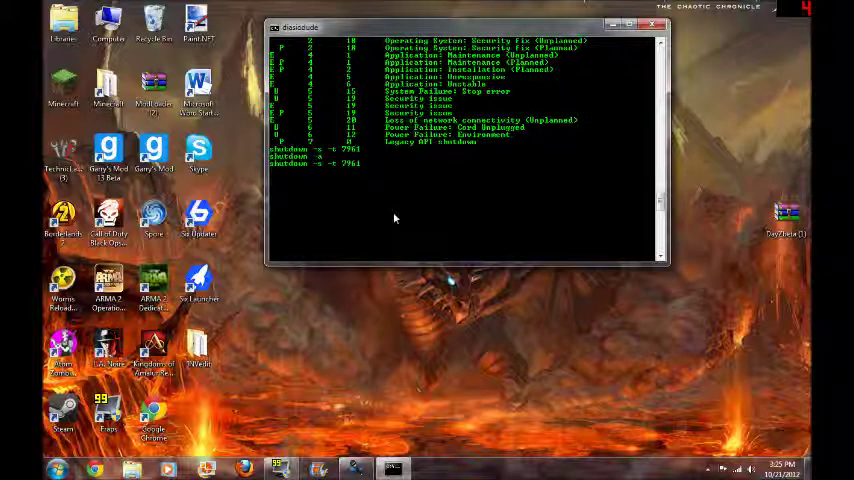
text( -)
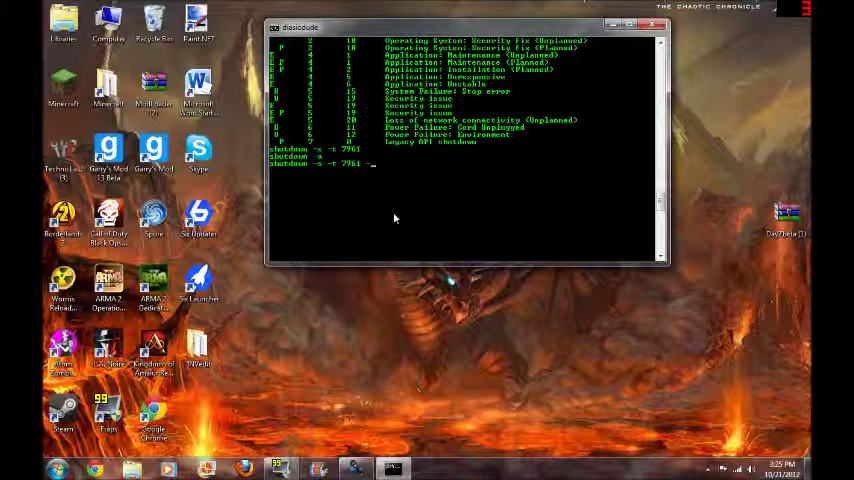
text(c")
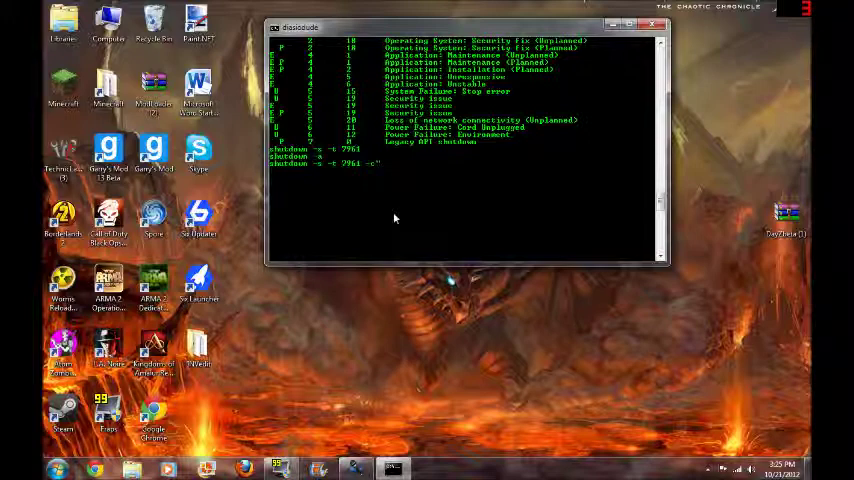
text(coled")
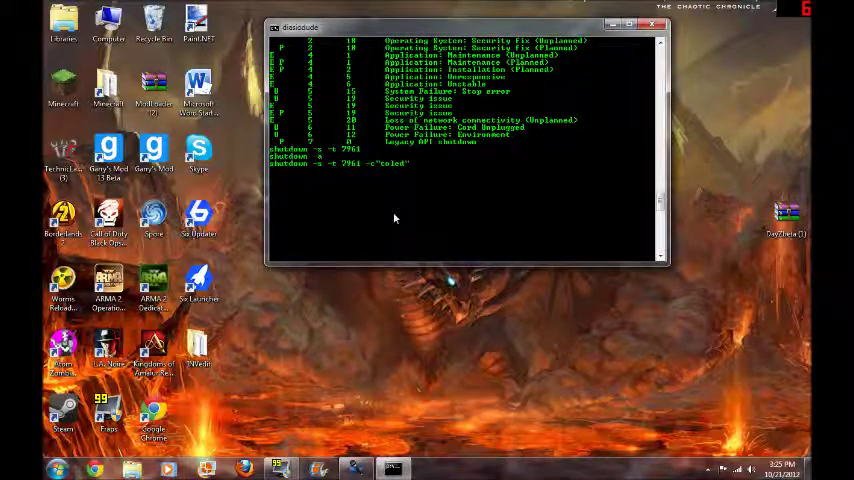
key(Return)
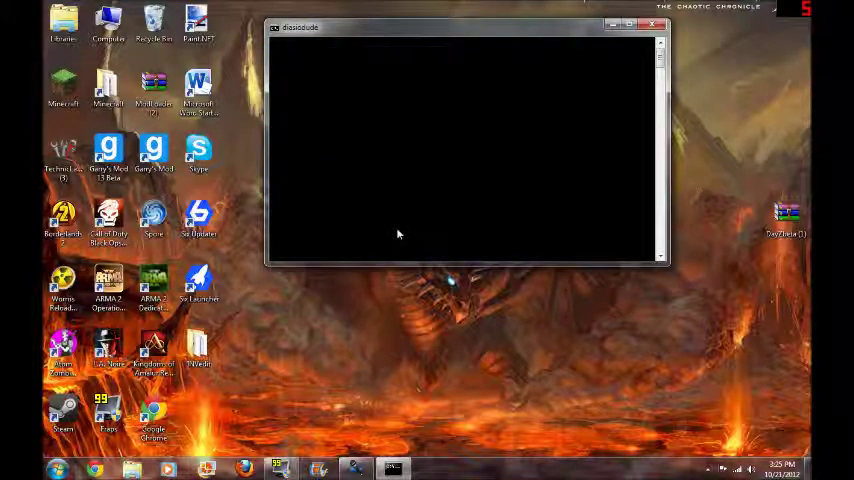
text(shutdown)
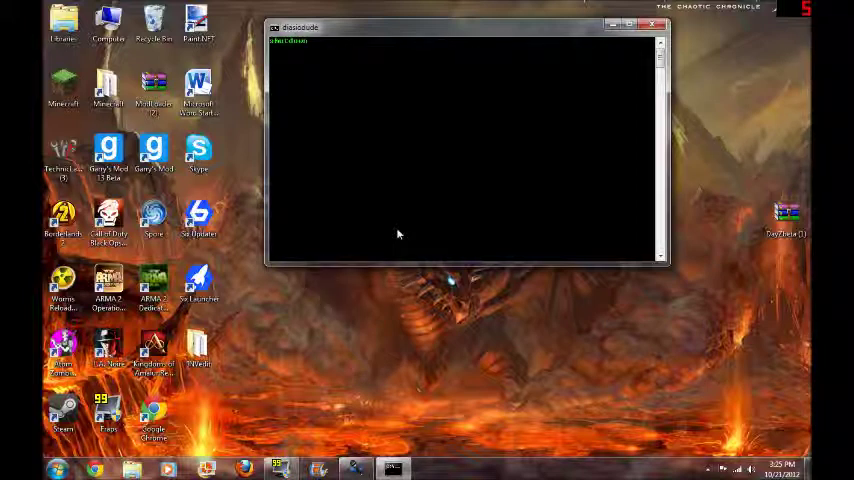
text( -s)
text( -t)
text( 69)
text(42 -)
text(c ")
text(what)
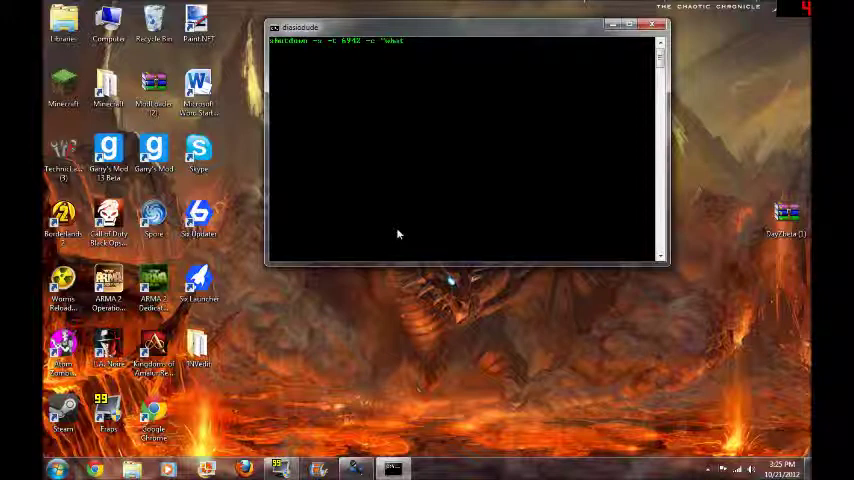
text( up)
text( ny ni)
text(ga")
Run shutdown -s -t 6942 with its custom comment, triggering the logoff warning.
key(Return)
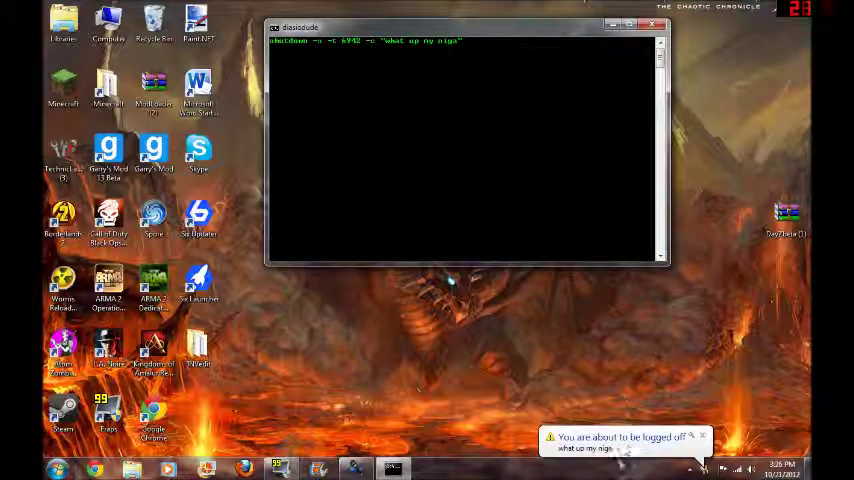
Dismiss the logoff warning, run shutdown -a, and close the 'Logoff is cancelled' notice.
click(702, 438)
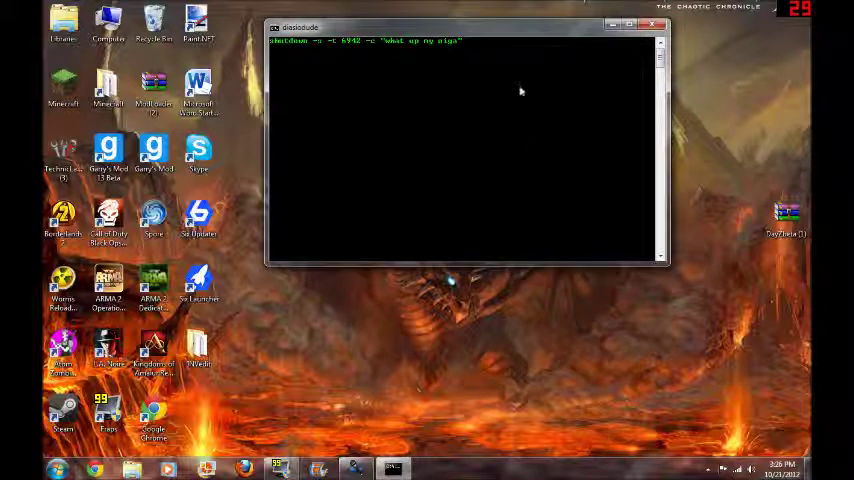
text(shu)
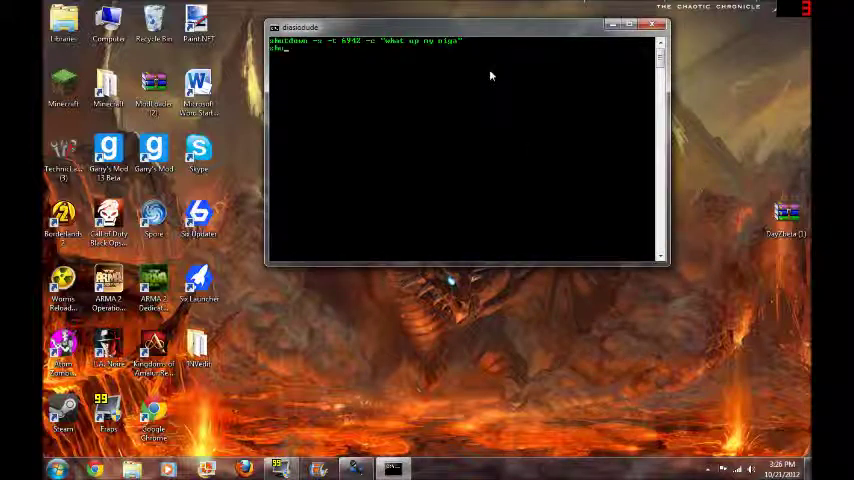
text(tdo)
text(wn -a)
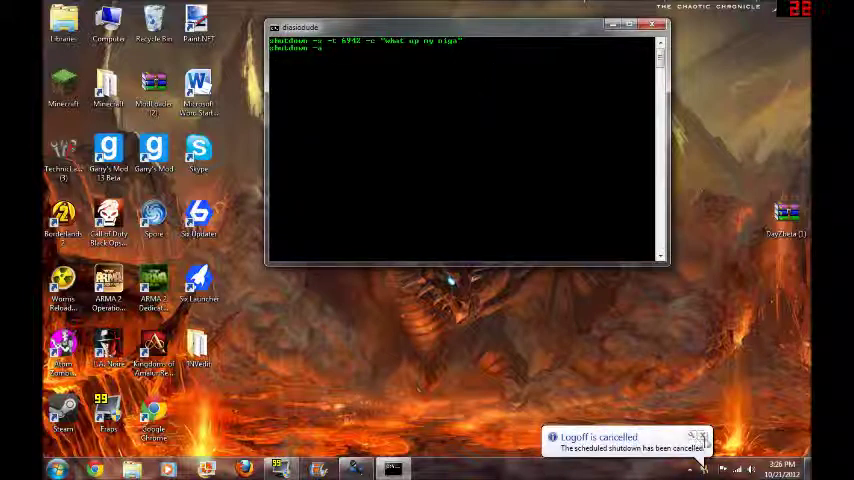
click(702, 458)
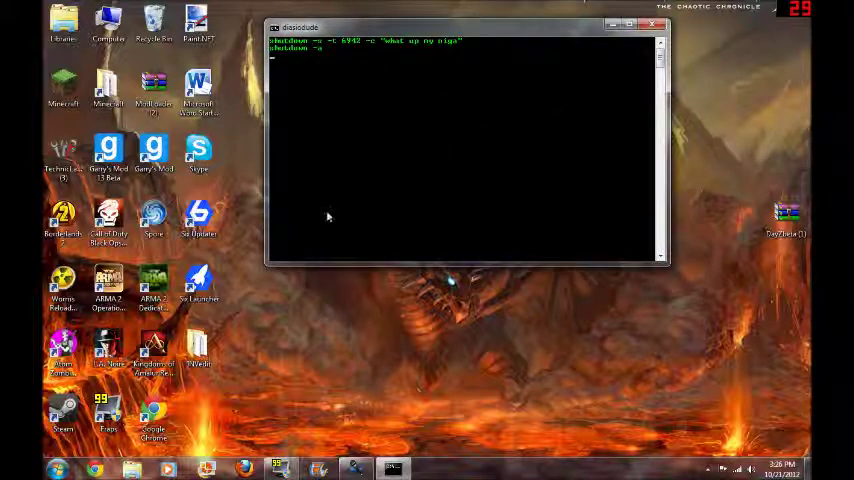
text(shutdo)
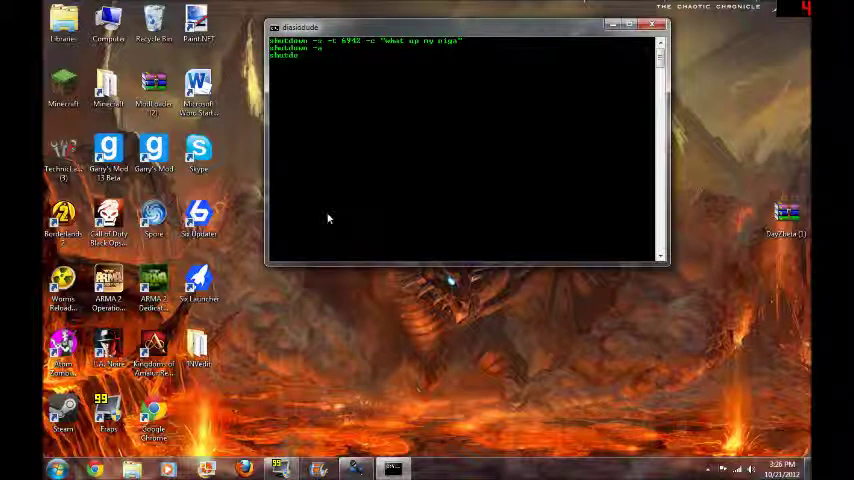
text(wn -)
text(s -t)
text( 90)
text(00000000)
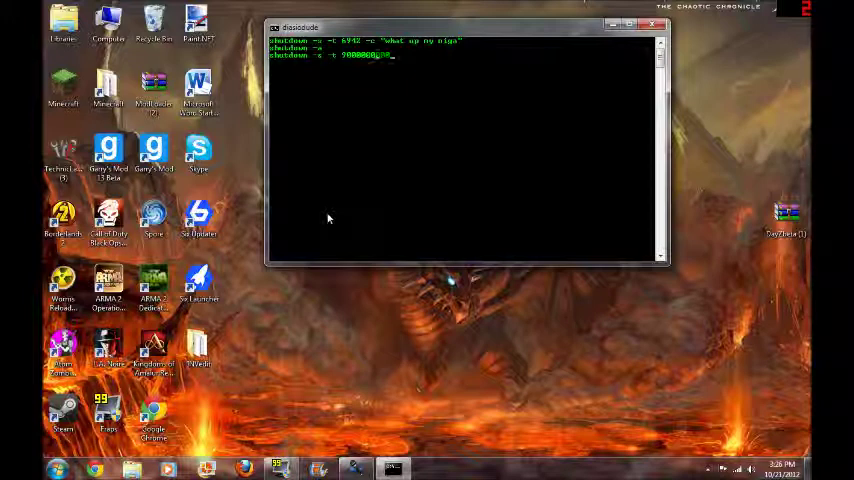
Run shutdown -s -t 9000000 -c "its over 9000…" and dismiss the logoff warning.
key(BackSpace)
key(BackSpace)
key(BackSpace)
key(BackSpace)
key(BackSpace)
key(BackSpace)
text(0)
text(000)
text(ts over)
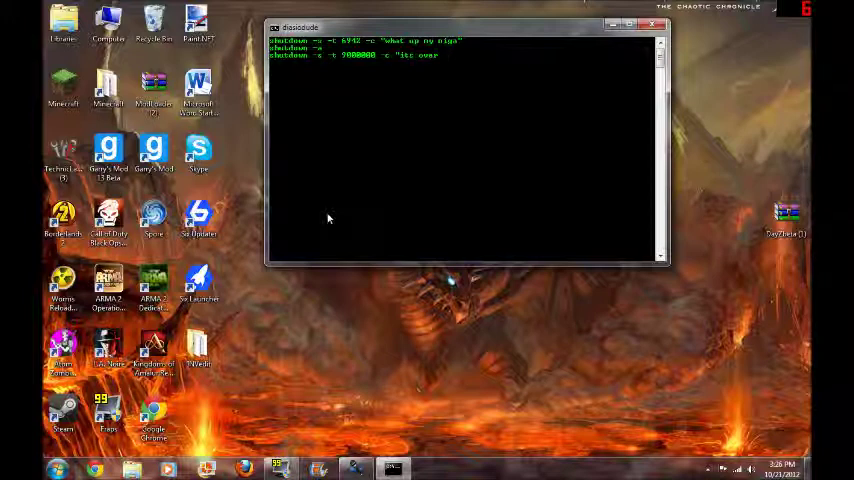
text( g)
text(20000000000000)
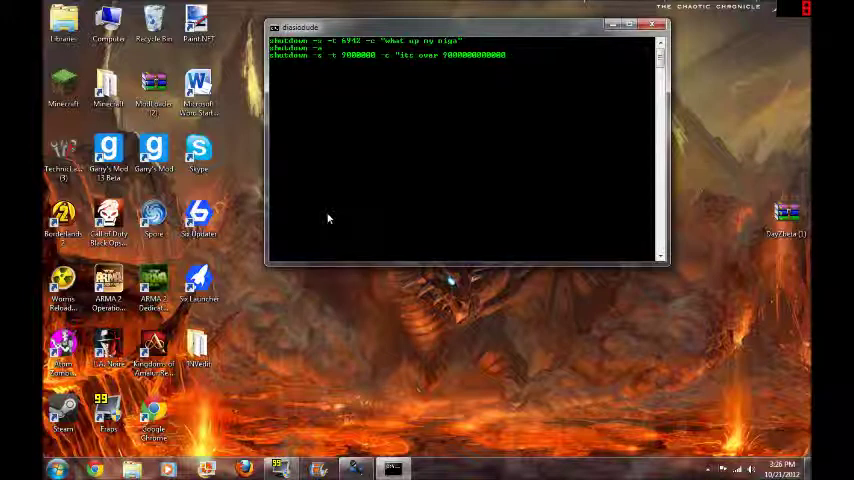
text(00000000)
text(")
key(Return)
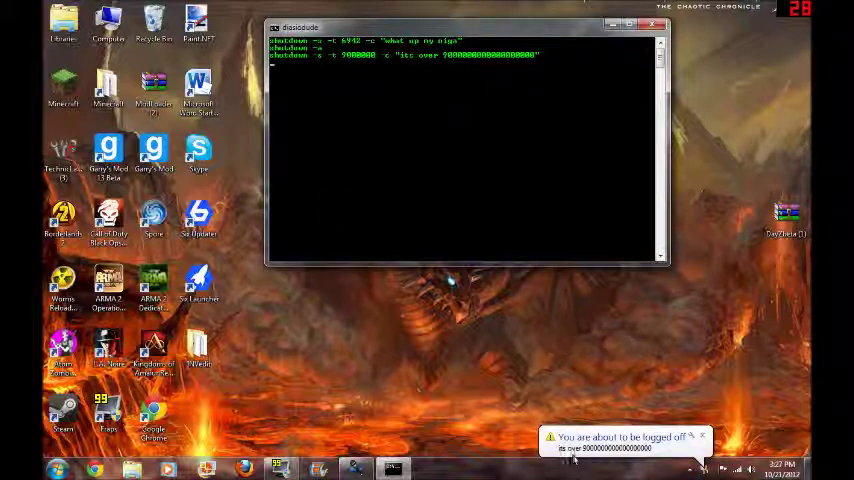
click(703, 437)
text(shut)
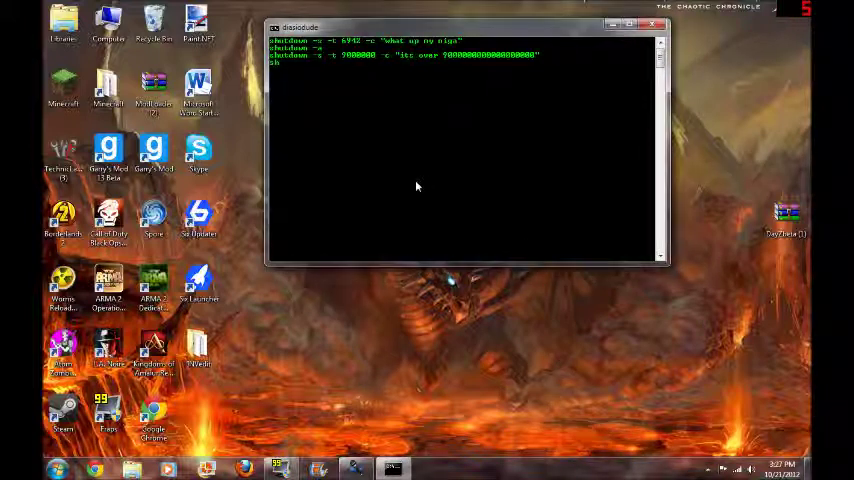
text(d)
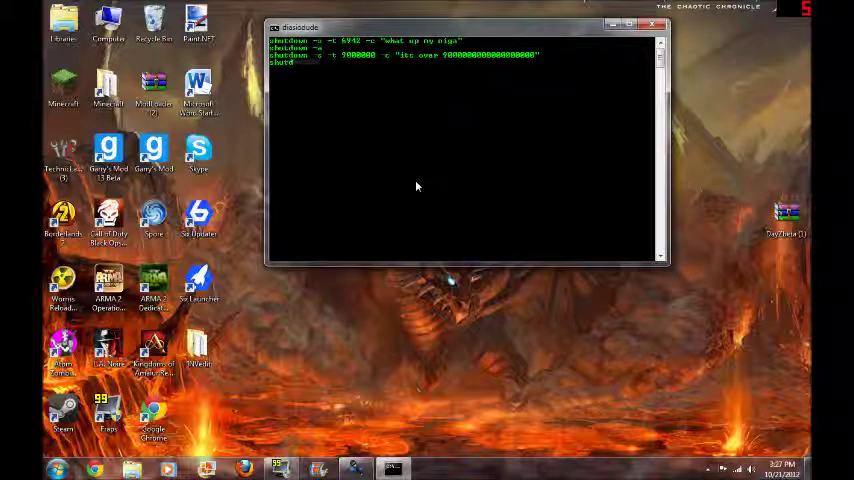
text(own -a)
Cancel the 9000000-second shutdown with shutdown -a and reopen Free Sound Recorder.
key(Return)
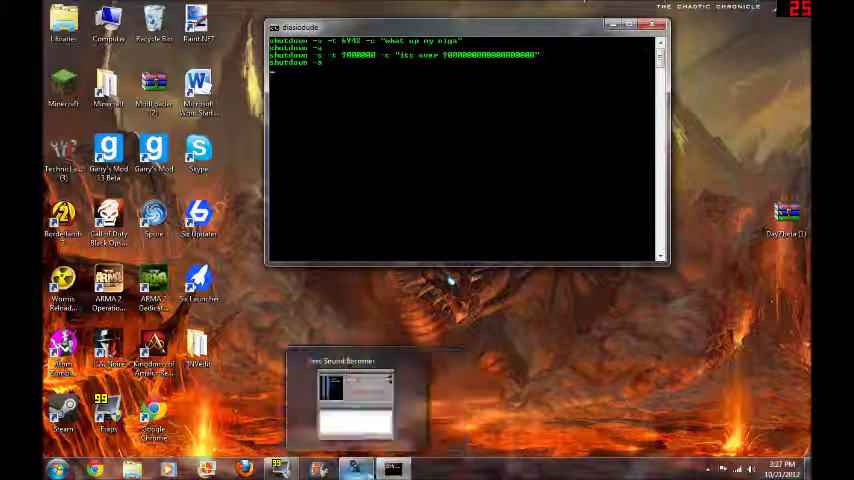
click(357, 470)
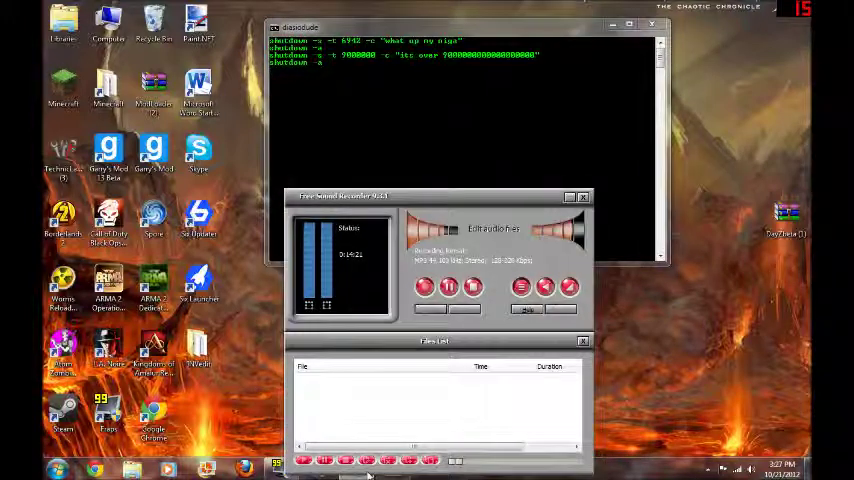